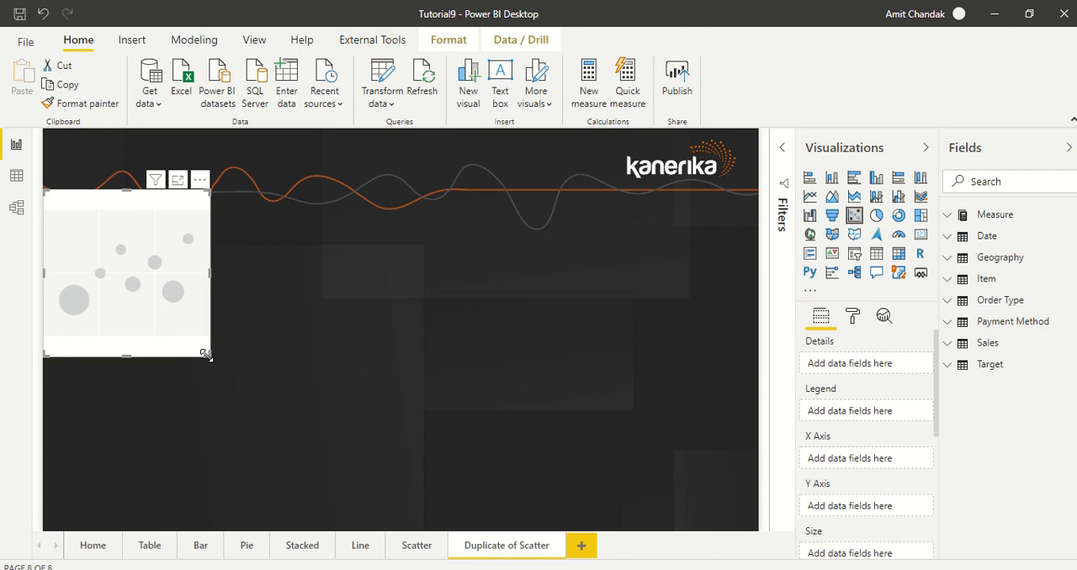
Enlarge the scatter chart to fill the page below the header and plot Discount % on the X axis against Margin % on the Y axis
{"action": "left_click_drag", "start_coordinate": [205, 354], "coordinate": [760, 533]}
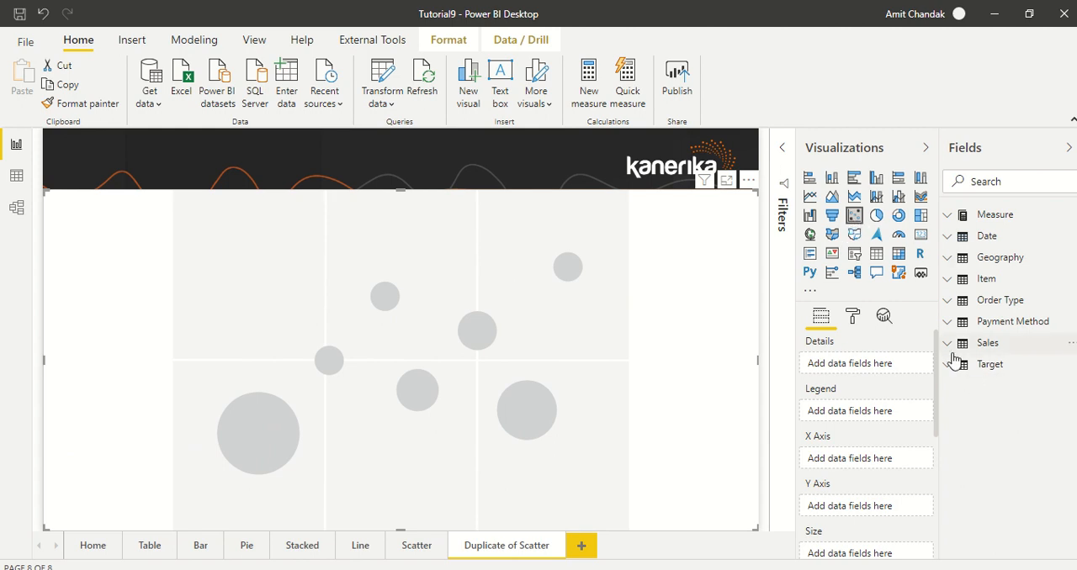
{"action": "left_click", "coordinate": [948, 217]}
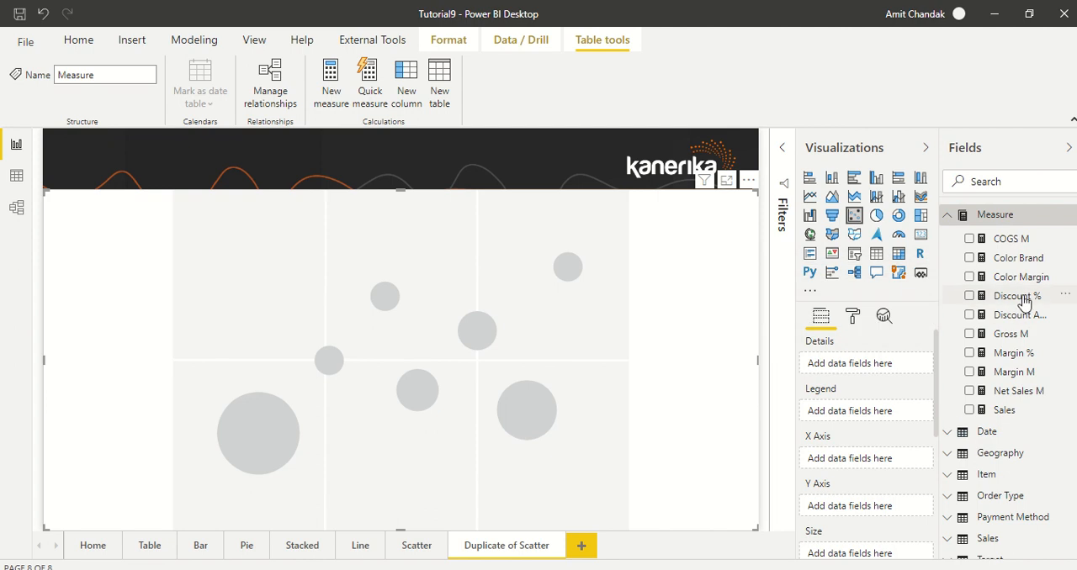
{"action": "left_click_drag", "start_coordinate": [1023, 303], "coordinate": [874, 460]}
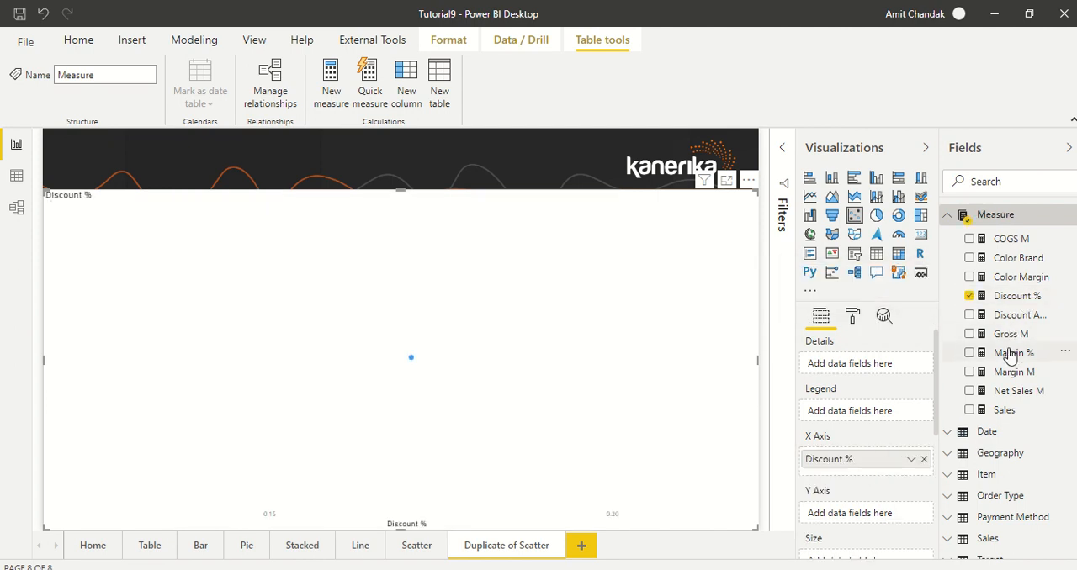
{"action": "left_click_drag", "start_coordinate": [1010, 356], "coordinate": [872, 514]}
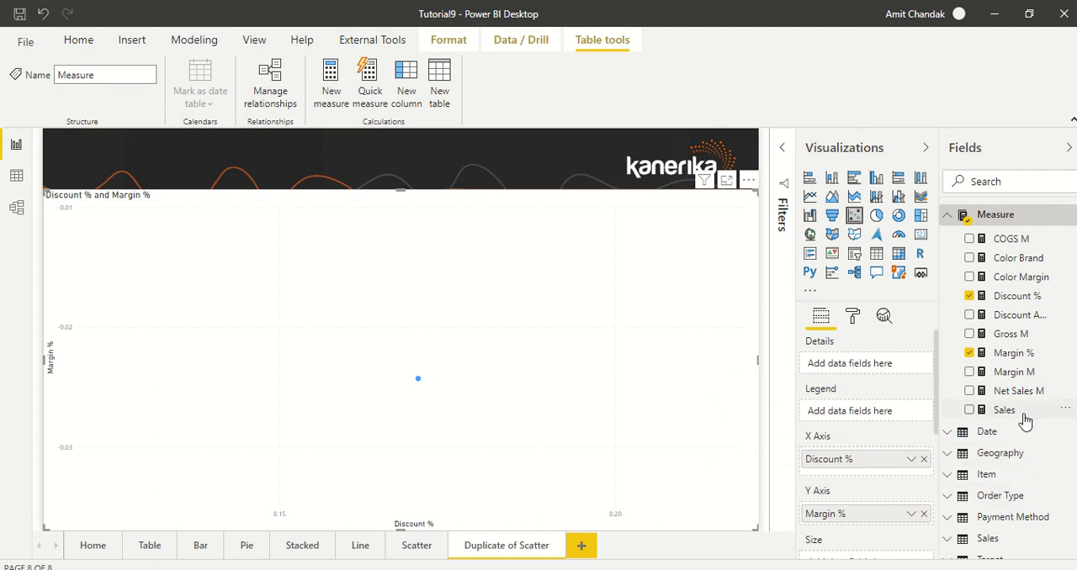
Add City from the Geography table as the scatter chart's Details field
{"action": "scroll", "coordinate": [1025, 421], "scroll_direction": "down", "scroll_amount": 1}
{"action": "left_click", "coordinate": [1006, 446]}
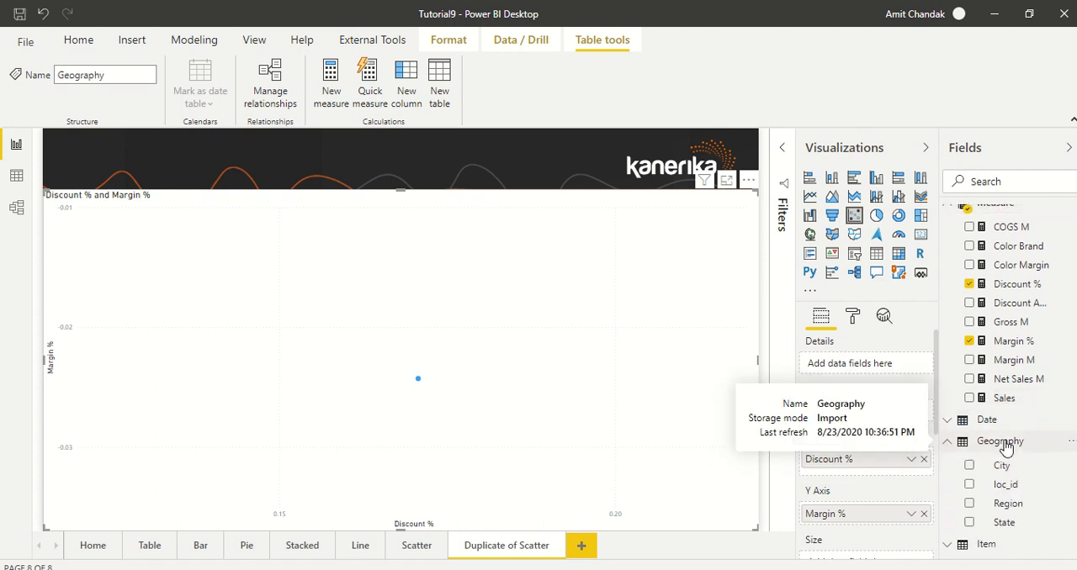
{"action": "scroll", "coordinate": [1004, 440], "scroll_direction": "down", "scroll_amount": 3}
{"action": "left_click_drag", "start_coordinate": [1008, 390], "coordinate": [868, 373]}
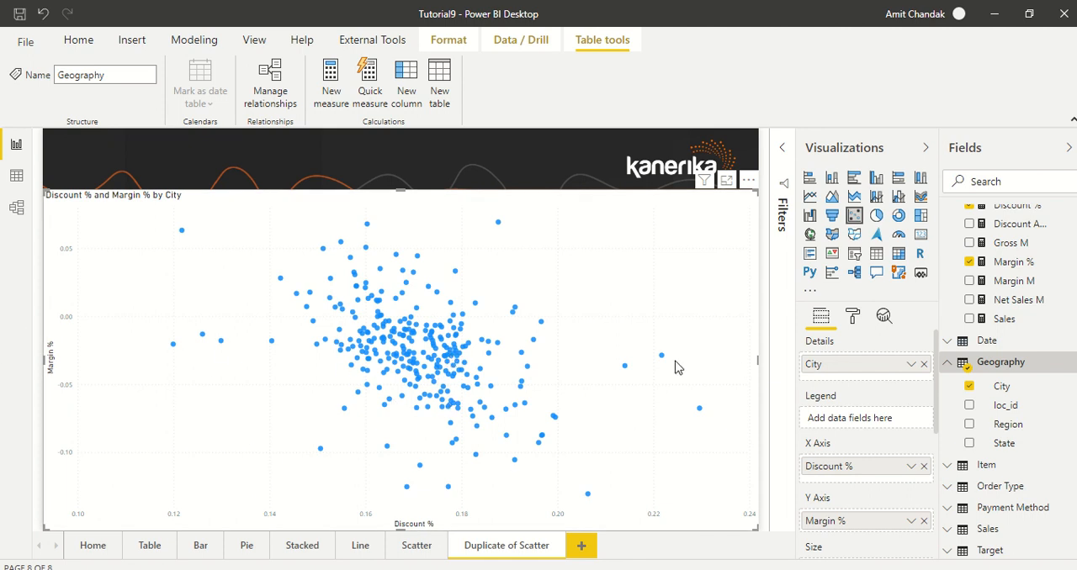
Add an average line for Discount % to the scatter chart
{"action": "left_click", "coordinate": [884, 318]}
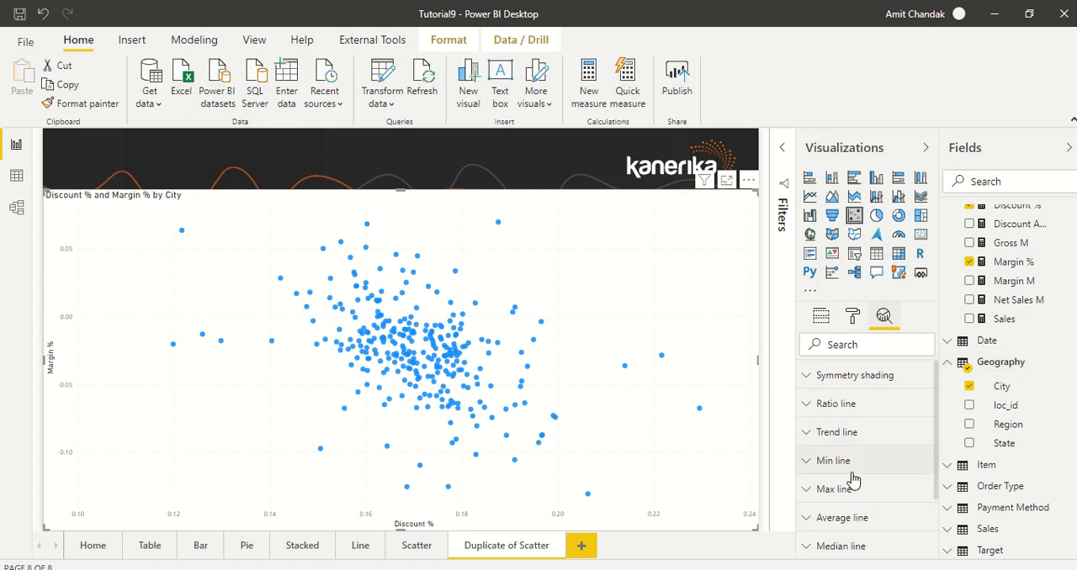
{"action": "left_click", "coordinate": [879, 517]}
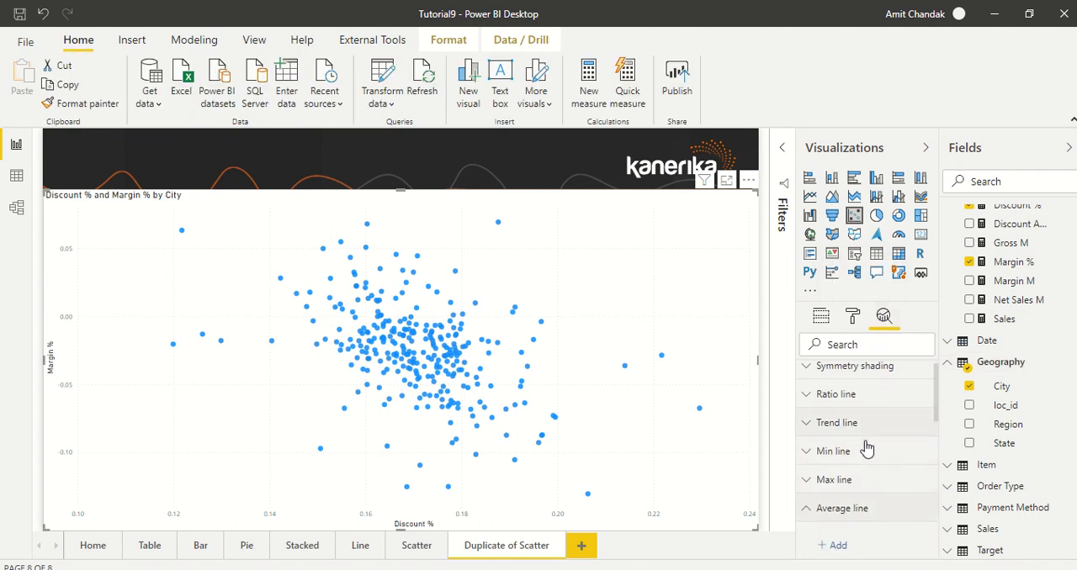
{"action": "left_click", "coordinate": [848, 405]}
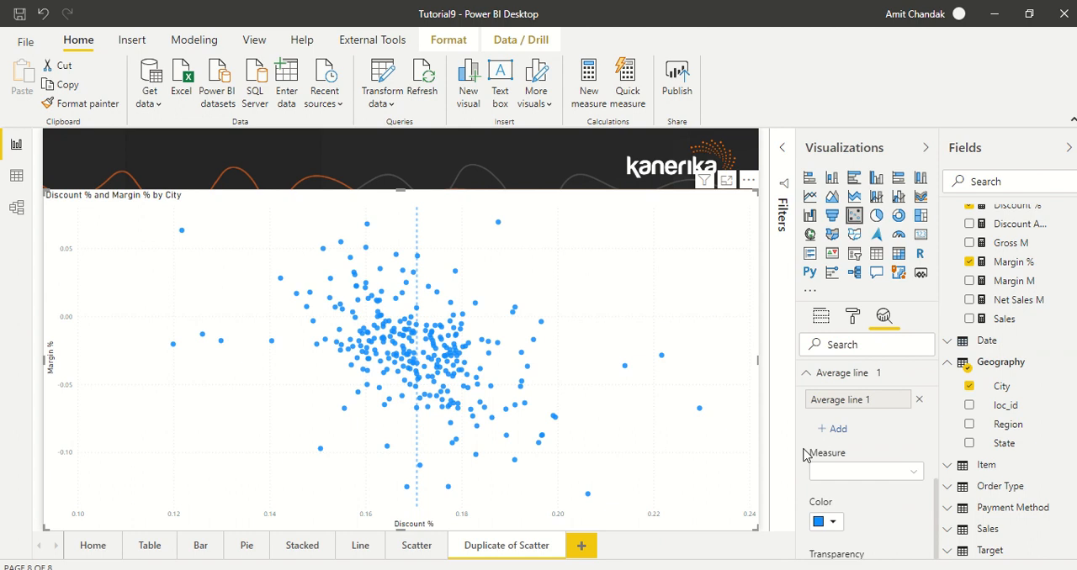
Add a second average line to the scatter chart and set its measure to Margin %
{"action": "left_click", "coordinate": [842, 429]}
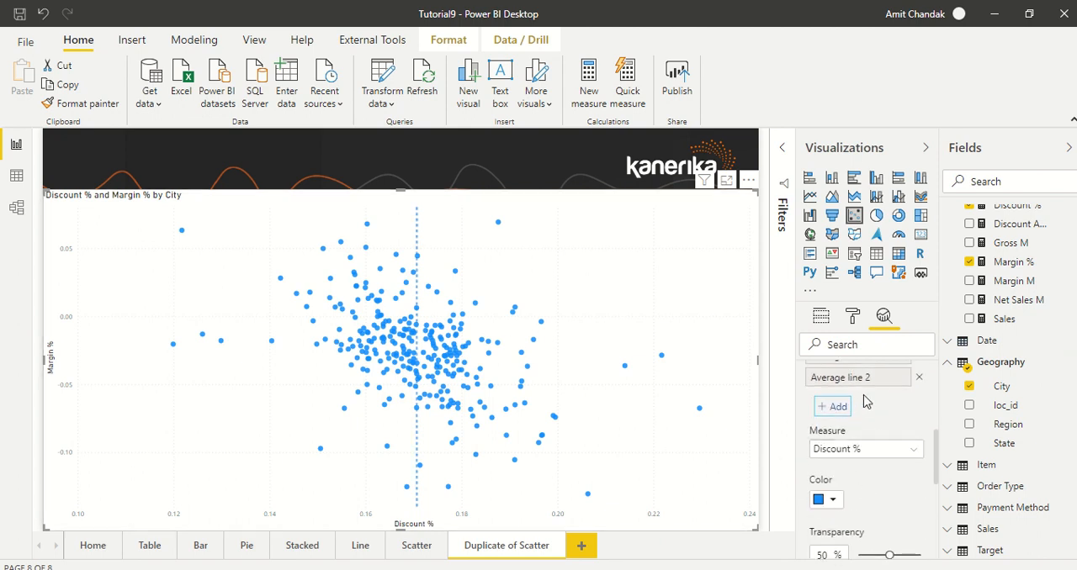
{"action": "scroll", "coordinate": [867, 400], "scroll_direction": "up", "scroll_amount": 2}
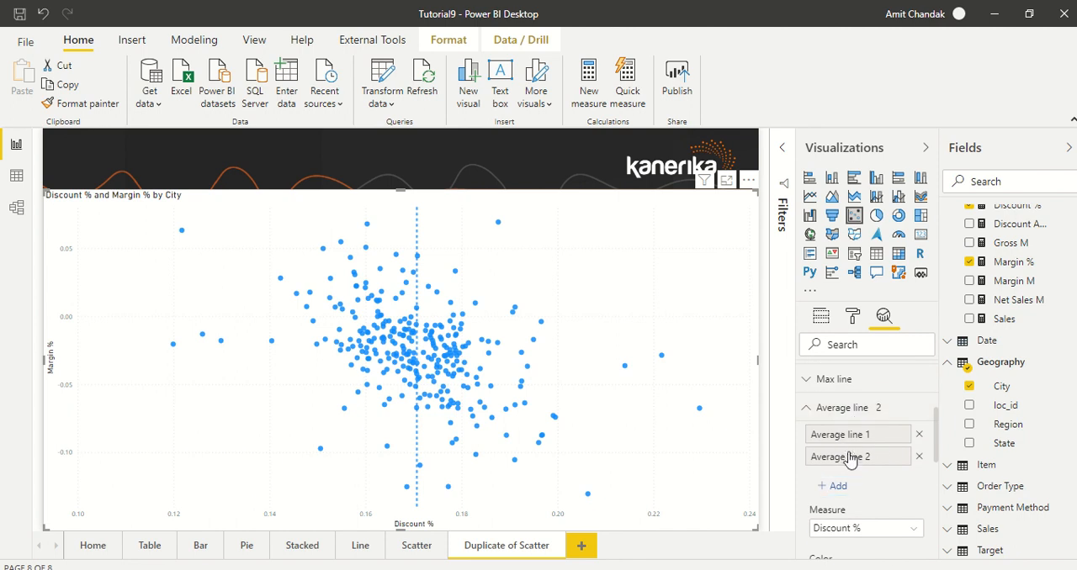
{"action": "scroll", "coordinate": [893, 439], "scroll_direction": "down", "scroll_amount": 1}
{"action": "scroll", "coordinate": [894, 439], "scroll_direction": "down", "scroll_amount": 1}
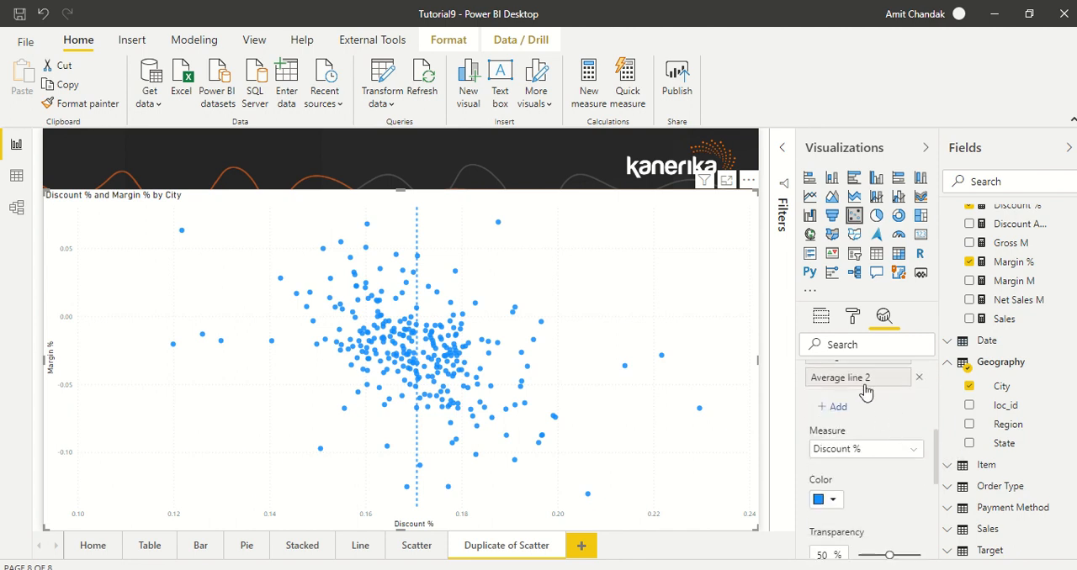
{"action": "left_click", "coordinate": [854, 451]}
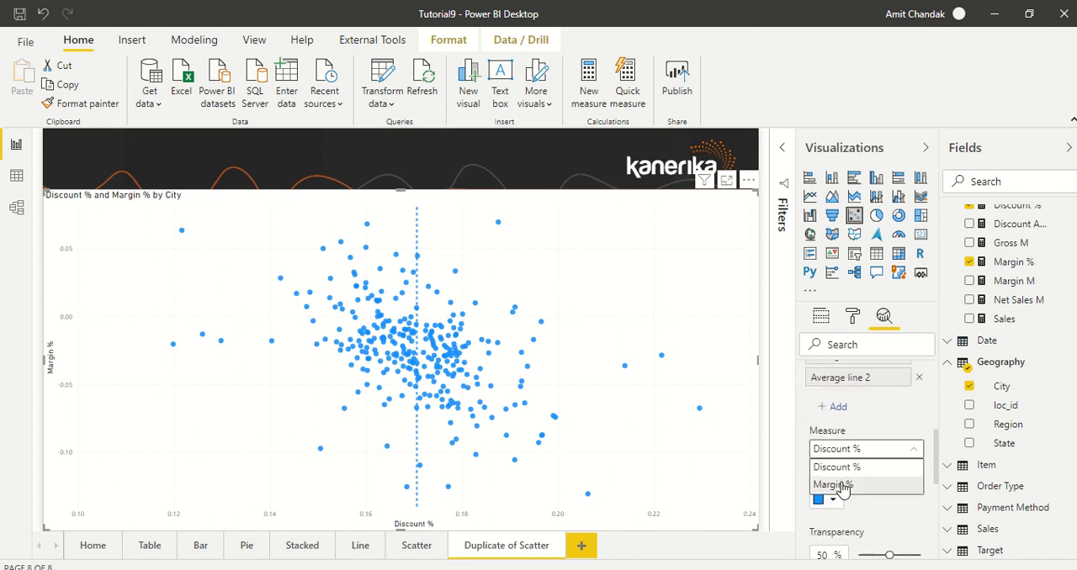
{"action": "left_click", "coordinate": [841, 485]}
{"action": "scroll", "coordinate": [881, 418], "scroll_direction": "up", "scroll_amount": 2}
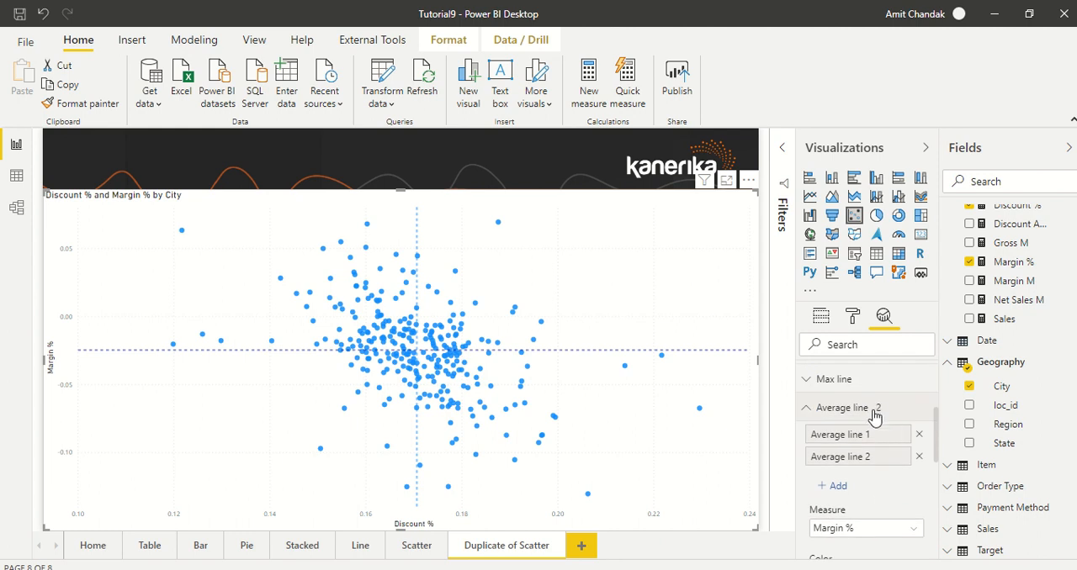
{"action": "left_click", "coordinate": [858, 434]}
{"action": "left_click", "coordinate": [872, 459]}
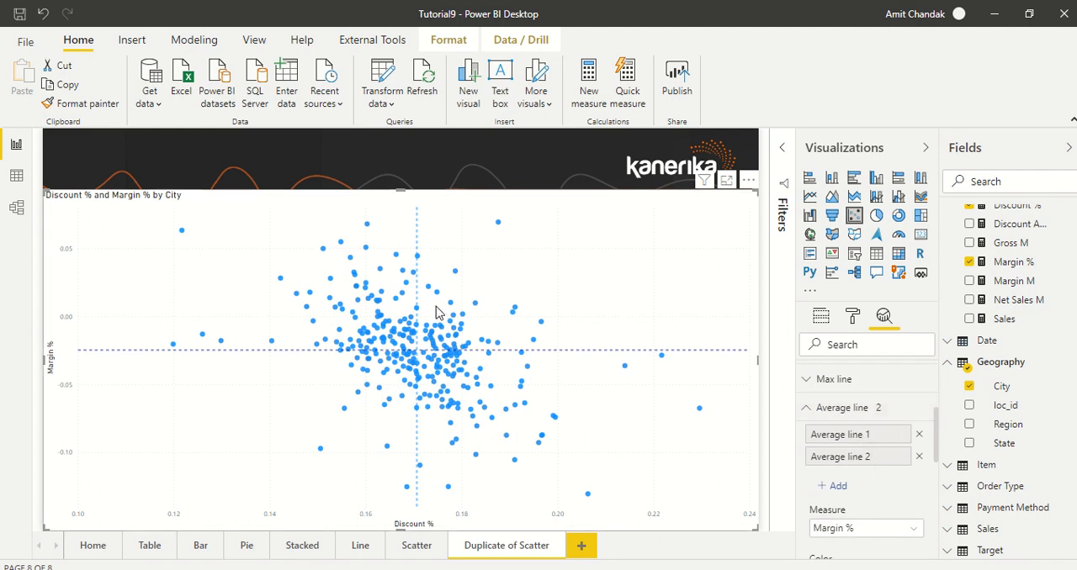
Change the color of the Discount % average line to the darkest navy blue theme shade
{"action": "scroll", "coordinate": [878, 468], "scroll_direction": "down", "scroll_amount": 1}
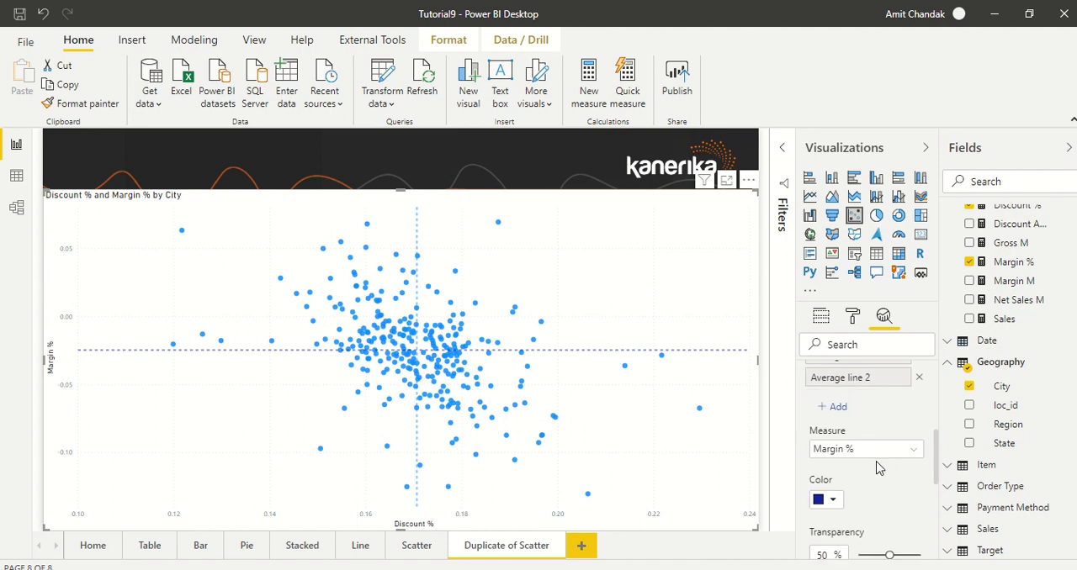
{"action": "scroll", "coordinate": [878, 407], "scroll_direction": "up", "scroll_amount": 1}
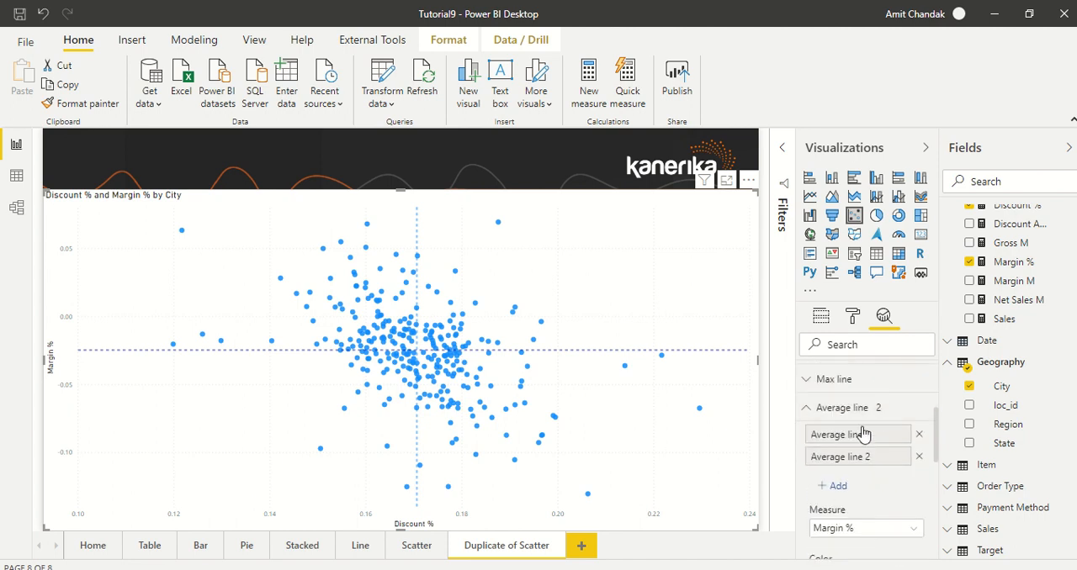
{"action": "left_click", "coordinate": [860, 434]}
{"action": "scroll", "coordinate": [860, 440], "scroll_direction": "down", "scroll_amount": 2}
{"action": "left_click", "coordinate": [832, 432]}
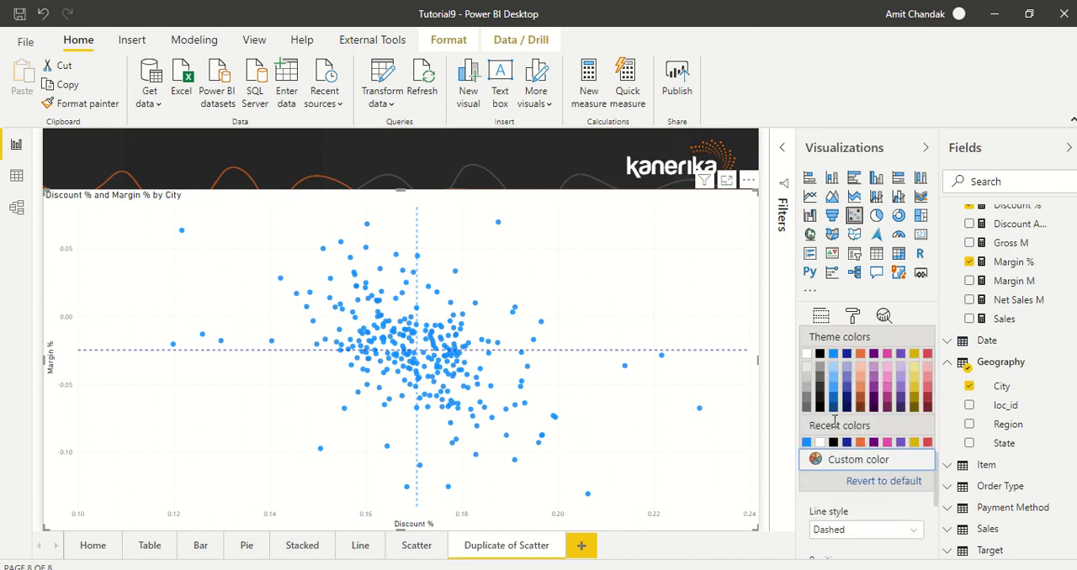
{"action": "left_click", "coordinate": [849, 404]}
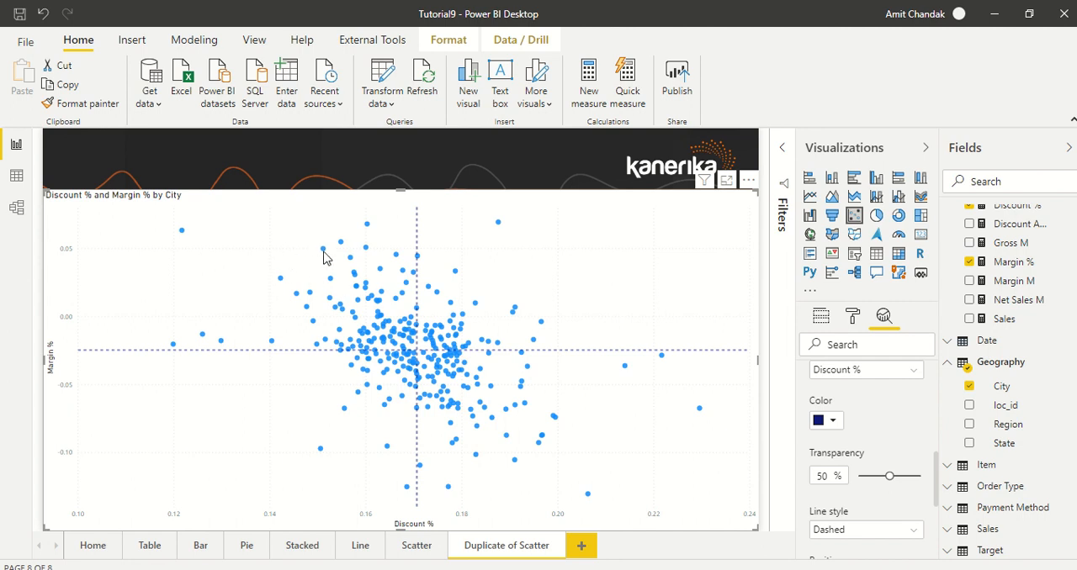
{"action": "mouse_move", "coordinate": [325, 257]}
{"action": "mouse_move", "coordinate": [557, 423]}
{"action": "scroll", "coordinate": [874, 381], "scroll_direction": "up", "scroll_amount": 5}
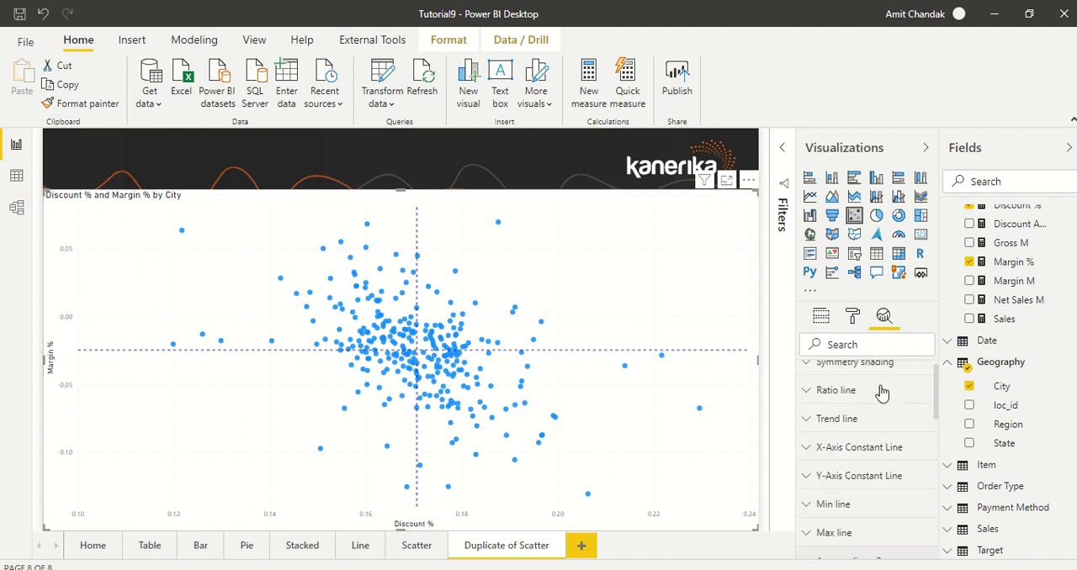
Conditionally format the chart's default data color by field value, based on the Color Margin measure
{"action": "left_click", "coordinate": [818, 320]}
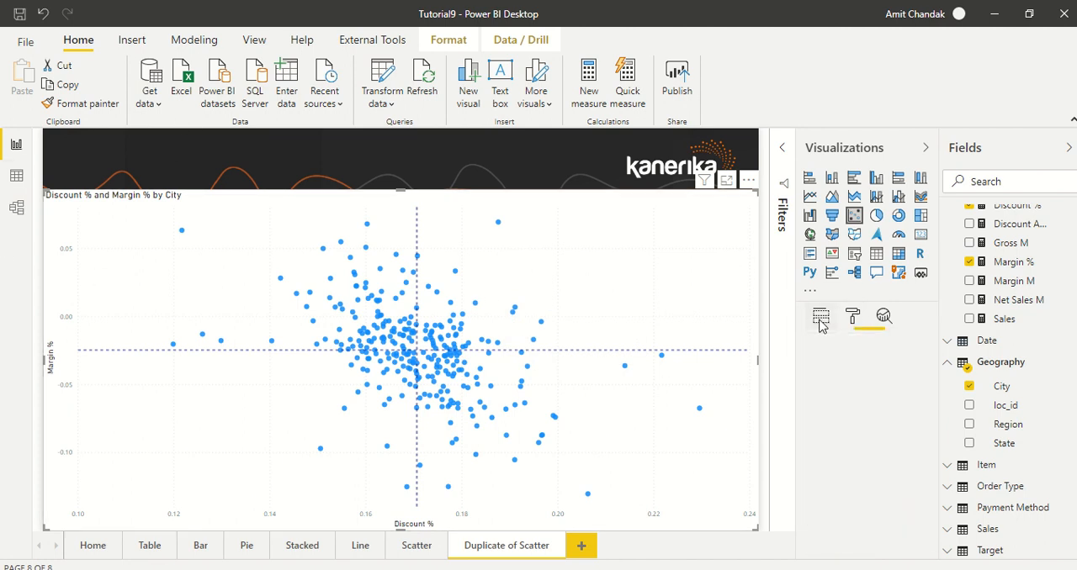
{"action": "left_click", "coordinate": [852, 318]}
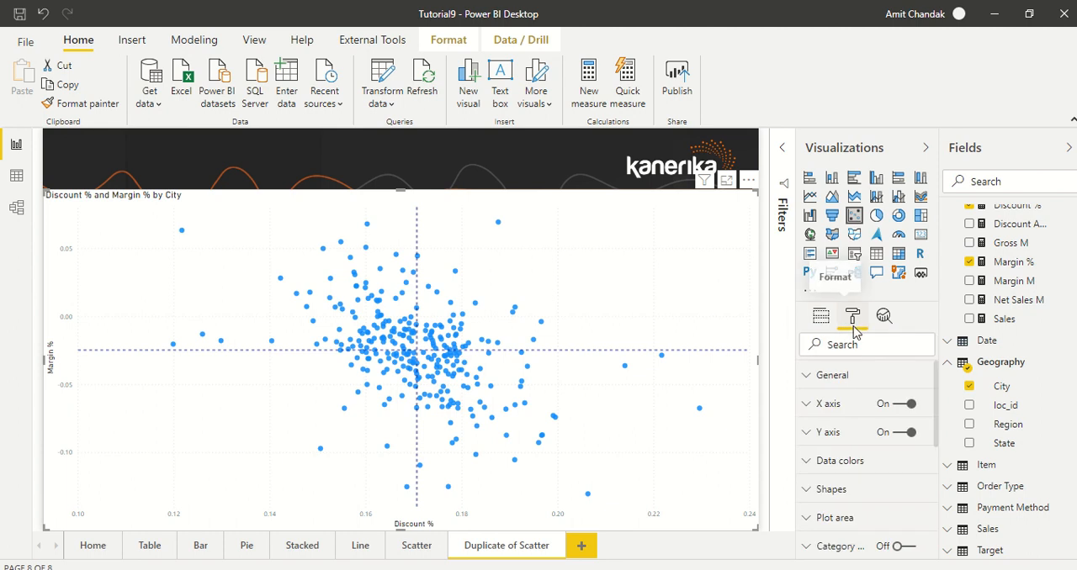
{"action": "left_click", "coordinate": [850, 461]}
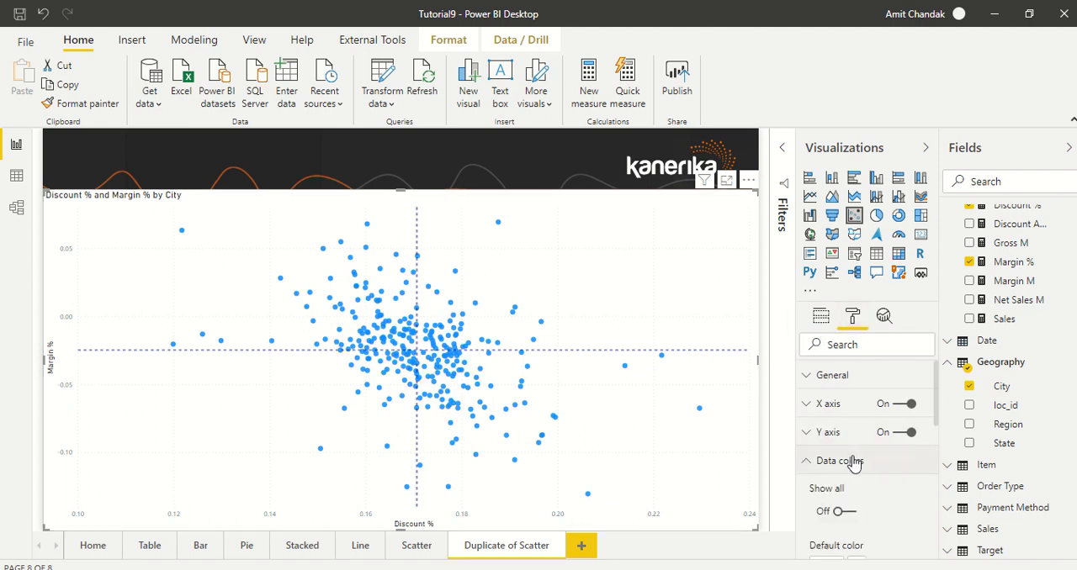
{"action": "scroll", "coordinate": [875, 412], "scroll_direction": "down", "scroll_amount": 2}
{"action": "scroll", "coordinate": [878, 421], "scroll_direction": "down", "scroll_amount": 1}
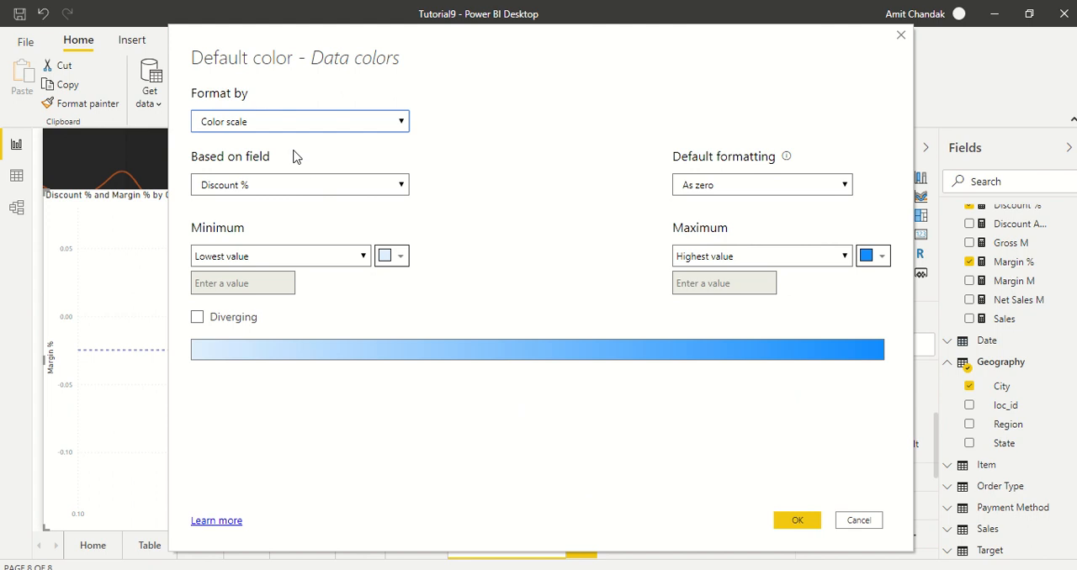
{"action": "left_click", "coordinate": [302, 126]}
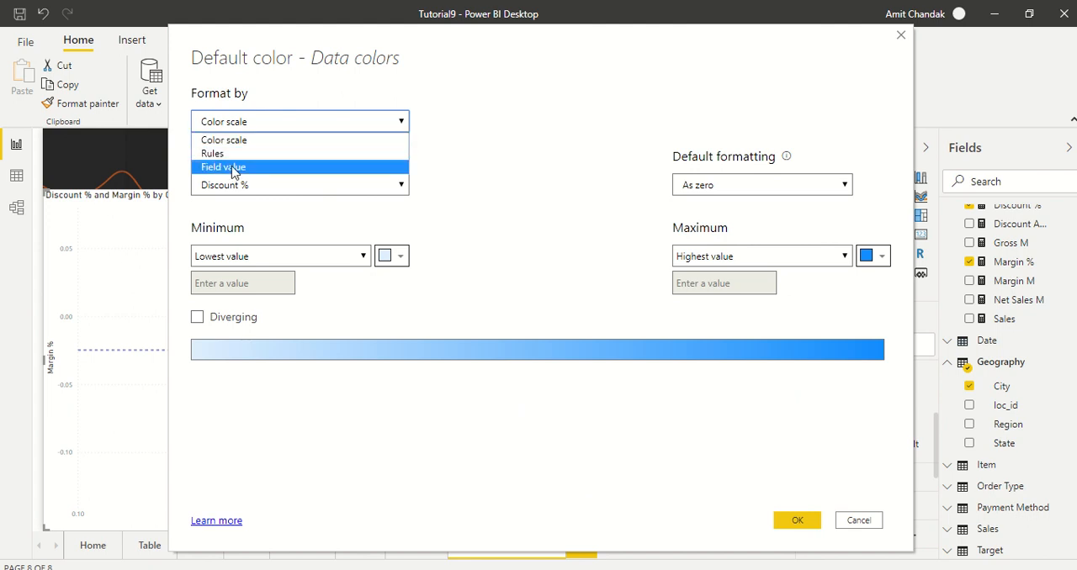
{"action": "left_click", "coordinate": [234, 167]}
{"action": "left_click", "coordinate": [295, 190]}
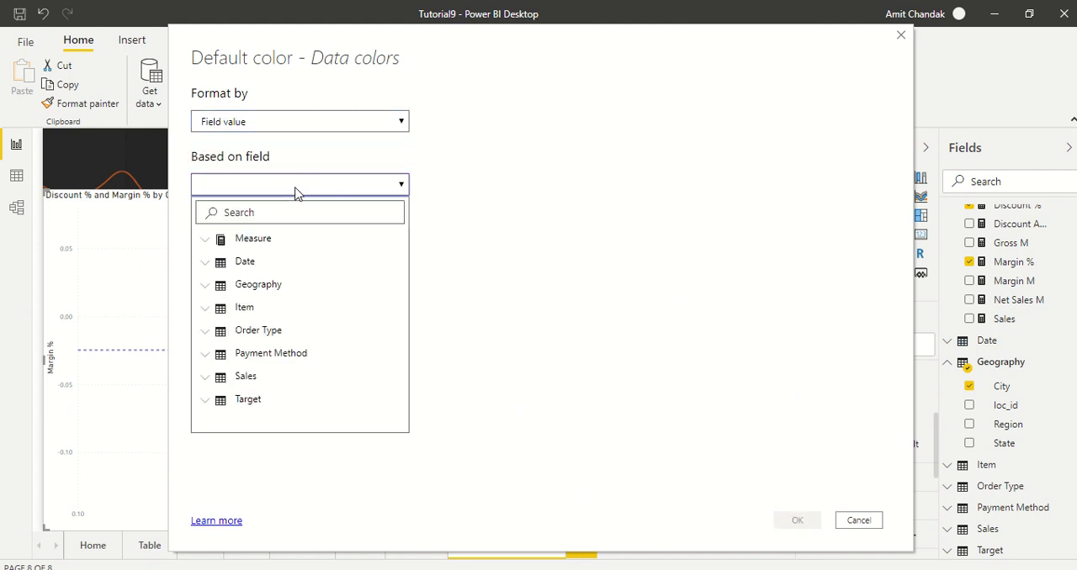
{"action": "left_click", "coordinate": [251, 212]}
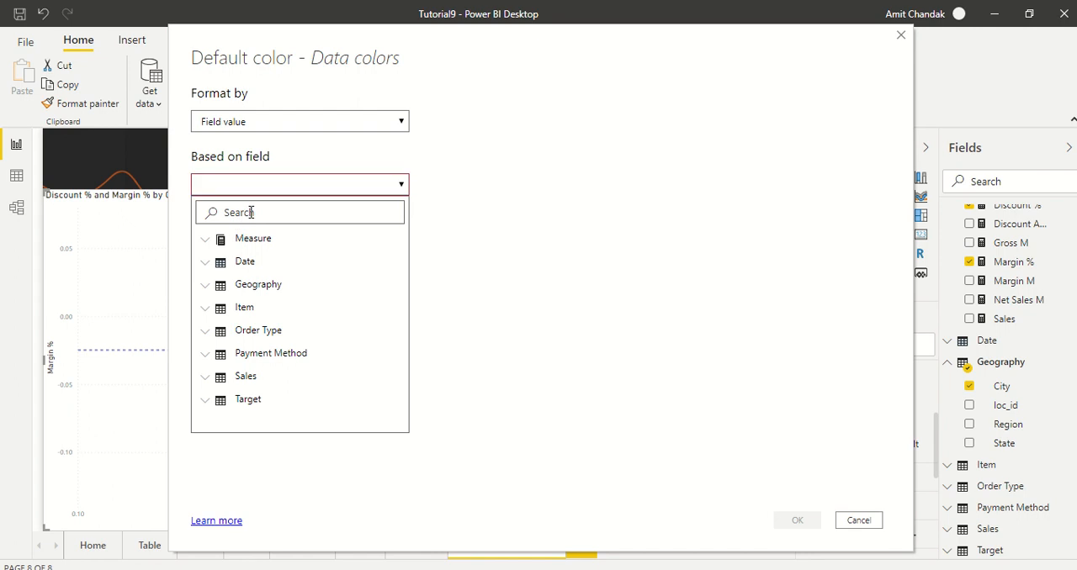
{"action": "type", "text": "colo"}
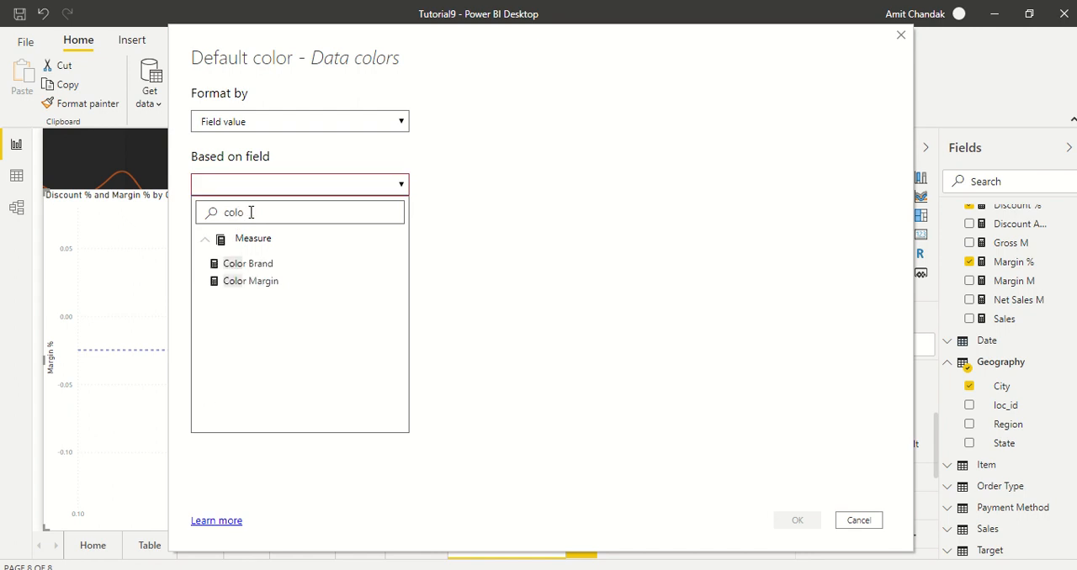
{"action": "left_click", "coordinate": [267, 283]}
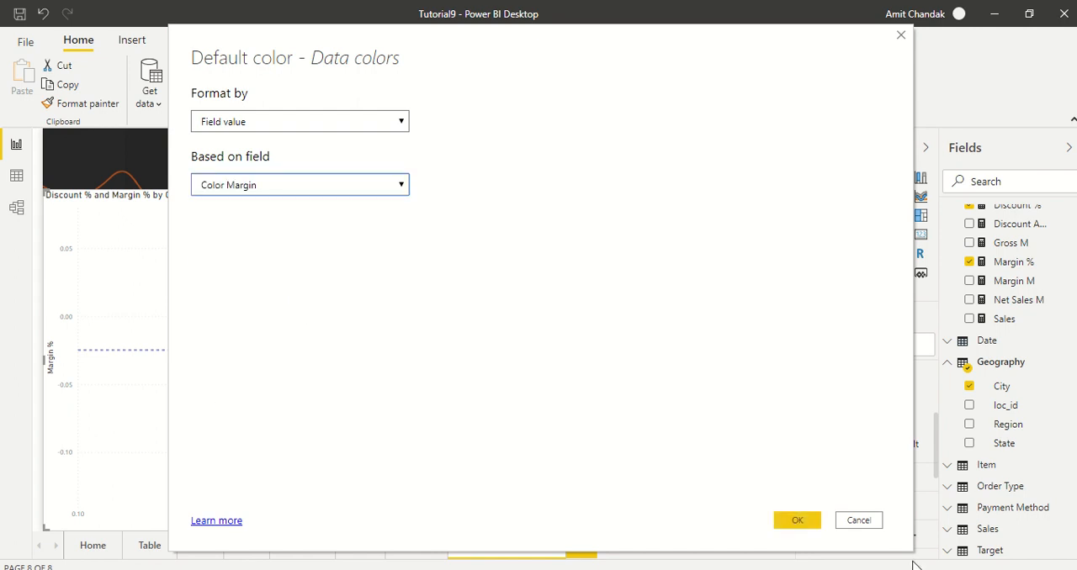
{"action": "left_click", "coordinate": [808, 522]}
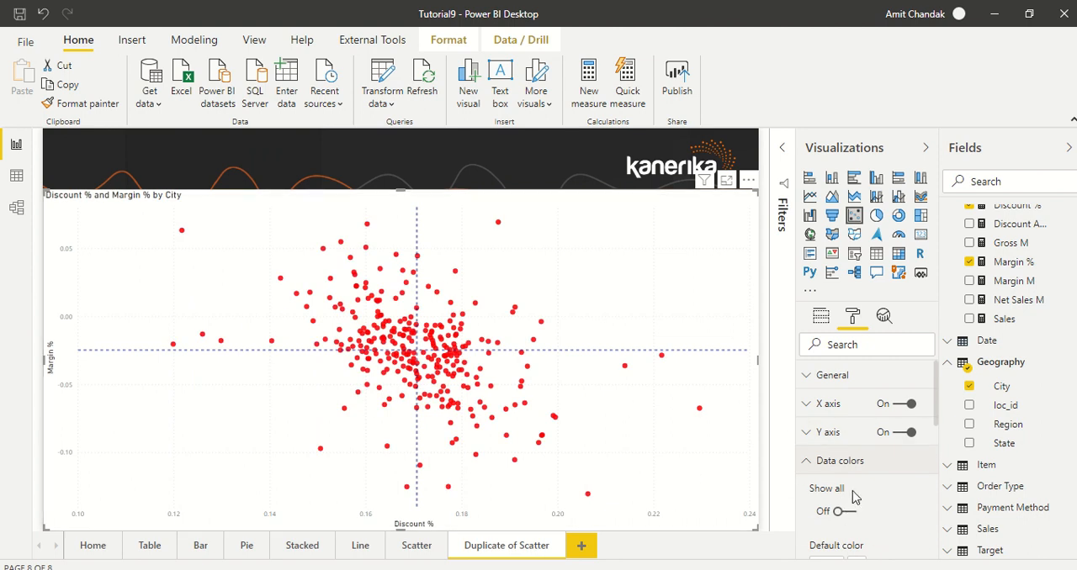
Remove the conditional formatting from the chart's default data color
{"action": "scroll", "coordinate": [848, 499], "scroll_direction": "down", "scroll_amount": 2}
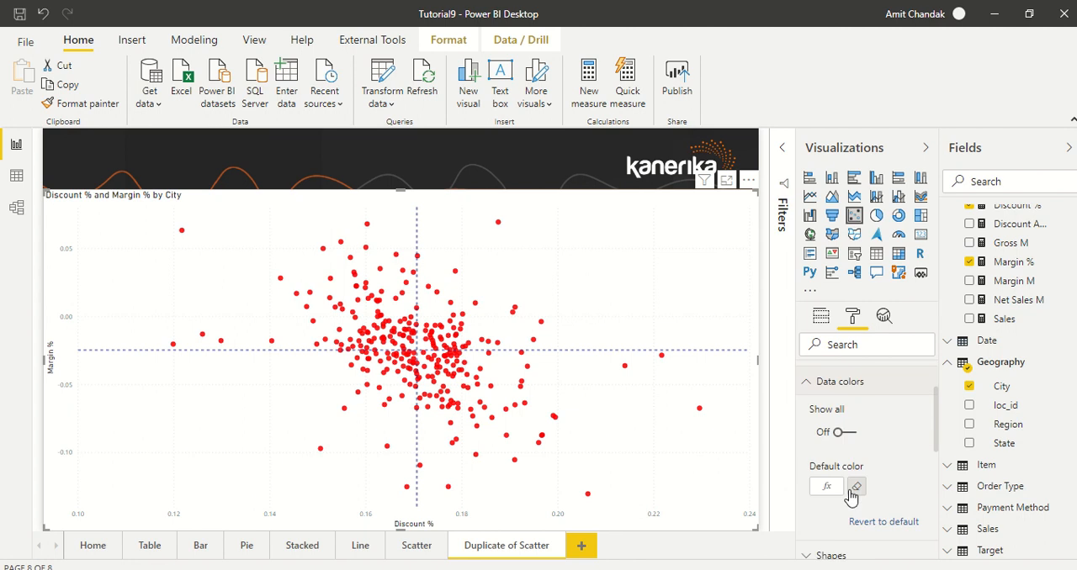
{"action": "left_click", "coordinate": [855, 488]}
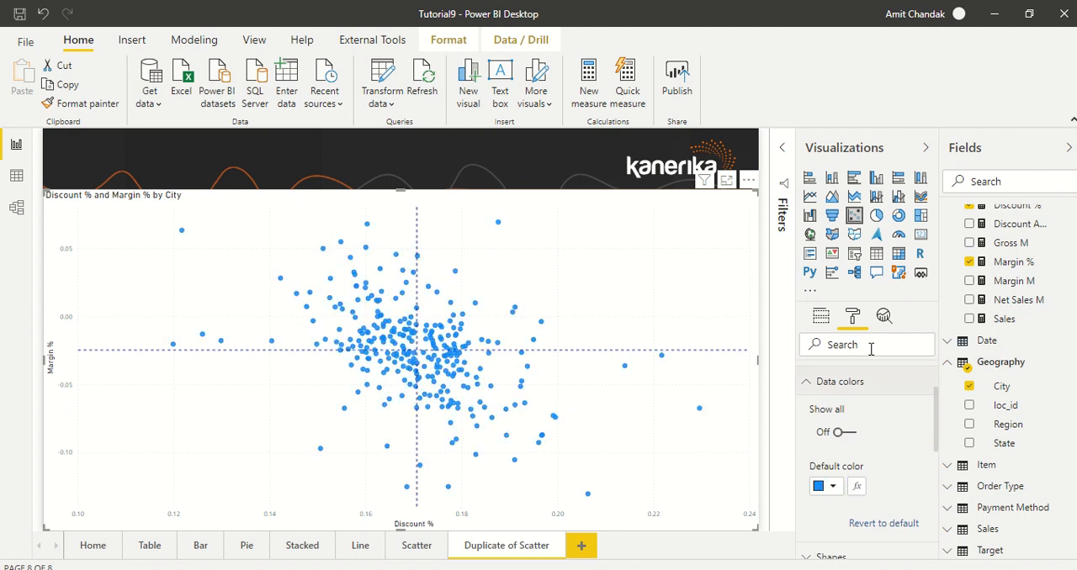
{"action": "scroll", "coordinate": [877, 404], "scroll_direction": "up", "scroll_amount": 2}
Add the Item table's Brand field as the scatter chart's legend
{"action": "left_click", "coordinate": [821, 315]}
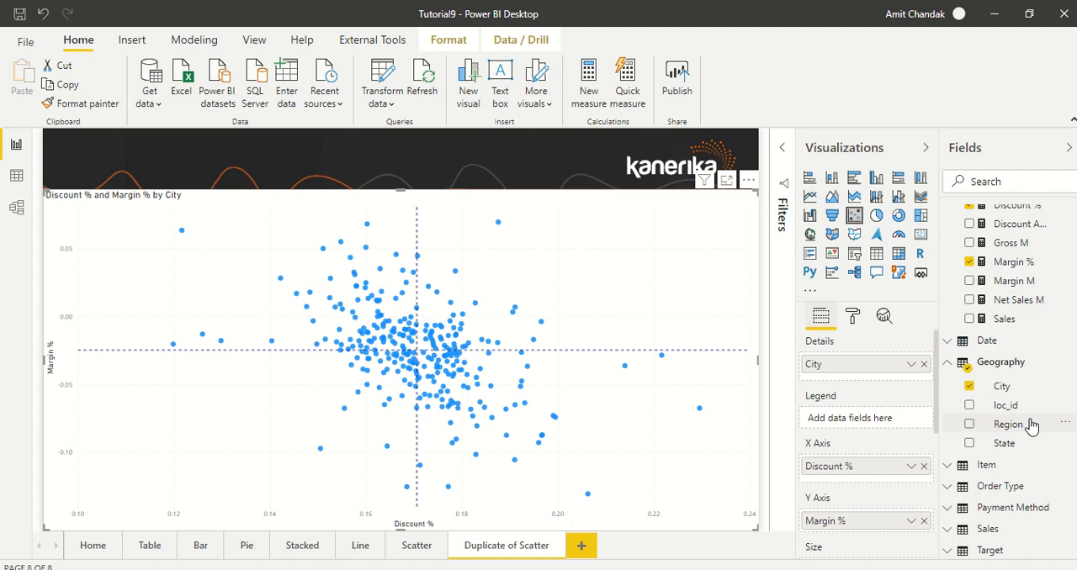
{"action": "scroll", "coordinate": [1032, 427], "scroll_direction": "down", "scroll_amount": 1}
{"action": "left_click", "coordinate": [946, 361]}
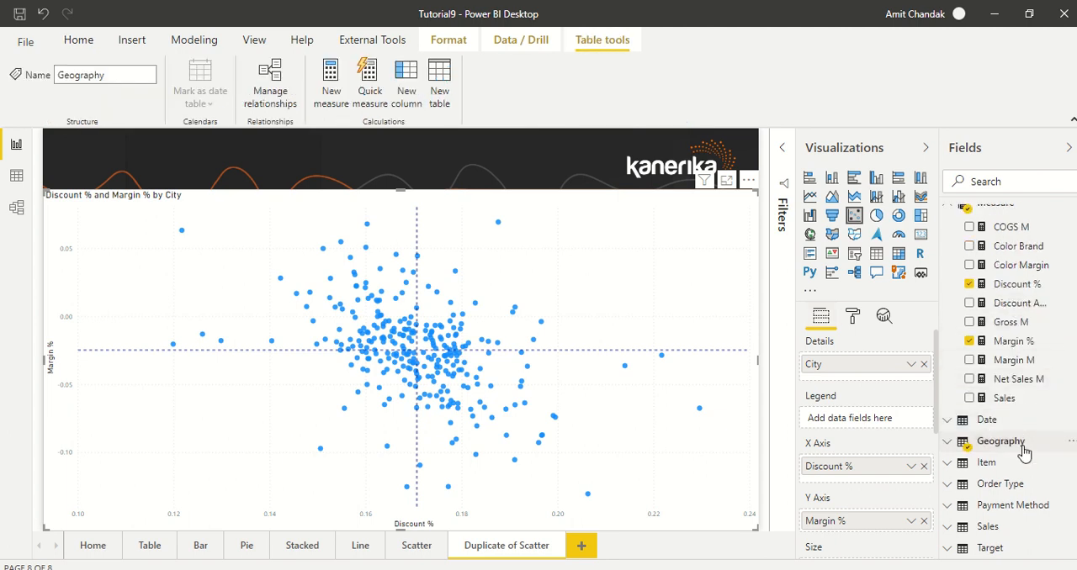
{"action": "scroll", "coordinate": [993, 368], "scroll_direction": "up", "scroll_amount": 1}
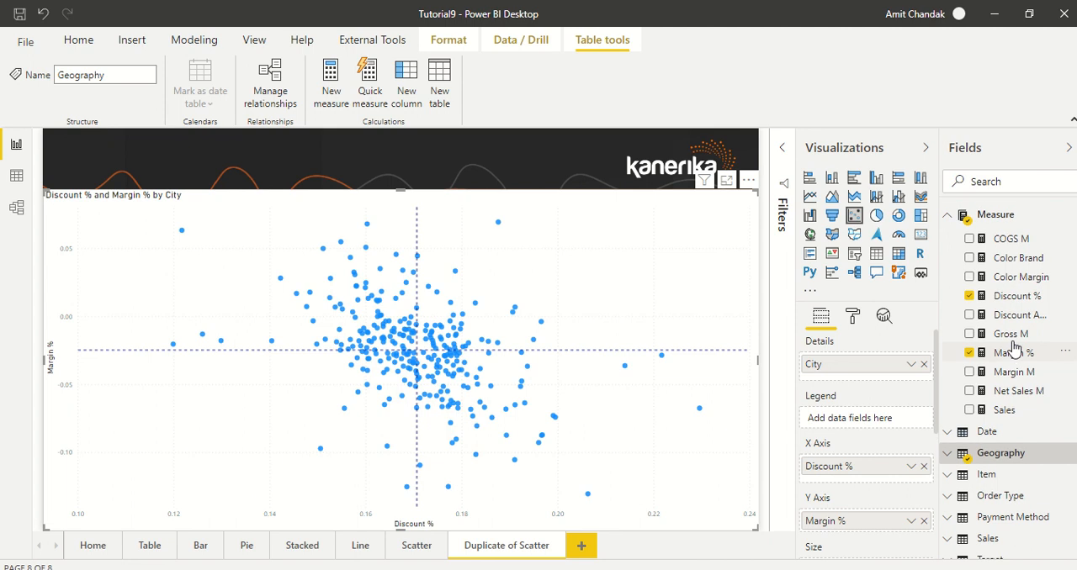
{"action": "left_click", "coordinate": [948, 218]}
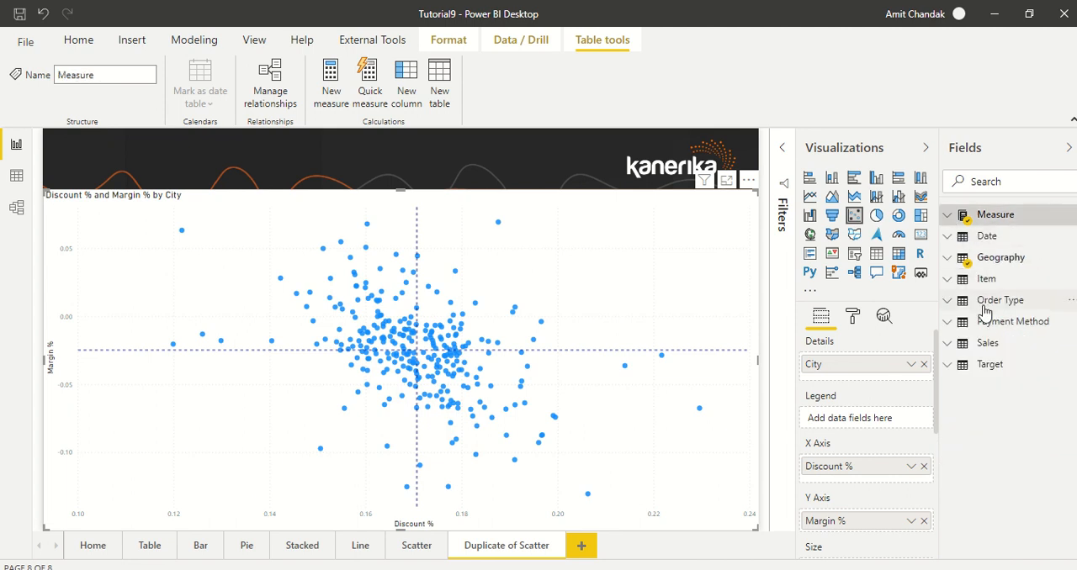
{"action": "left_click", "coordinate": [948, 279]}
{"action": "left_click_drag", "start_coordinate": [1006, 303], "coordinate": [872, 422]}
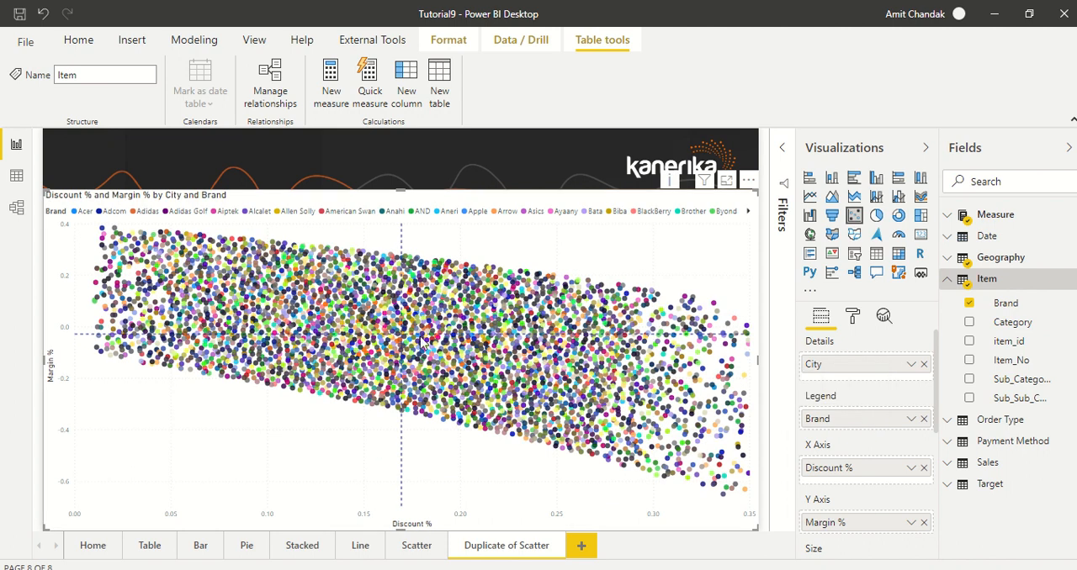
Replace Brand with the Item table's Category field in the scatter chart's legend
{"action": "left_click", "coordinate": [924, 419]}
{"action": "left_click_drag", "start_coordinate": [1010, 328], "coordinate": [871, 426]}
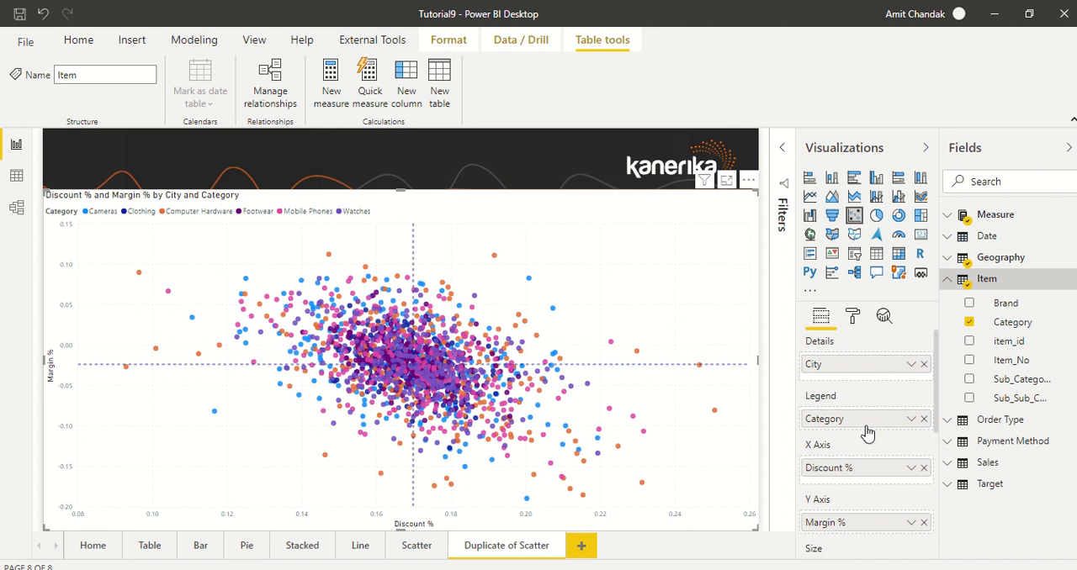
Size the scatter chart's points by the Sales measure
{"action": "scroll", "coordinate": [854, 446], "scroll_direction": "down", "scroll_amount": 3}
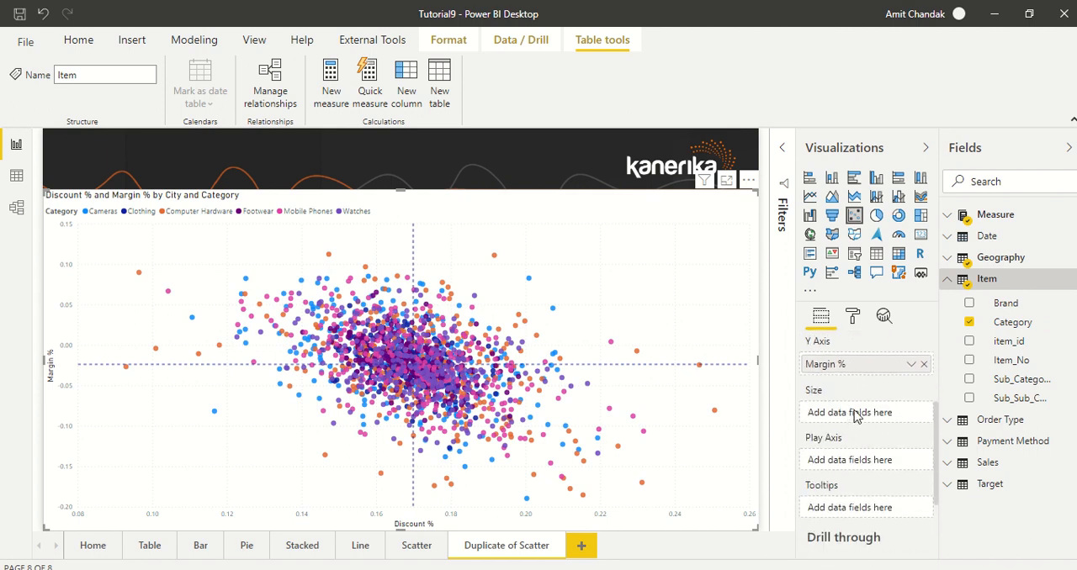
{"action": "left_click", "coordinate": [949, 217]}
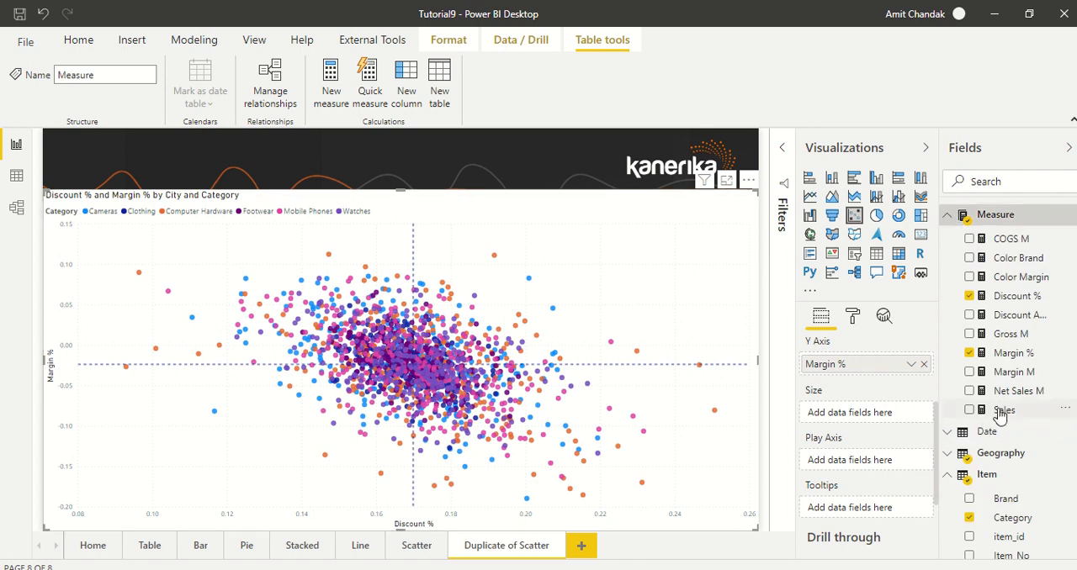
{"action": "left_click_drag", "start_coordinate": [985, 410], "coordinate": [858, 415]}
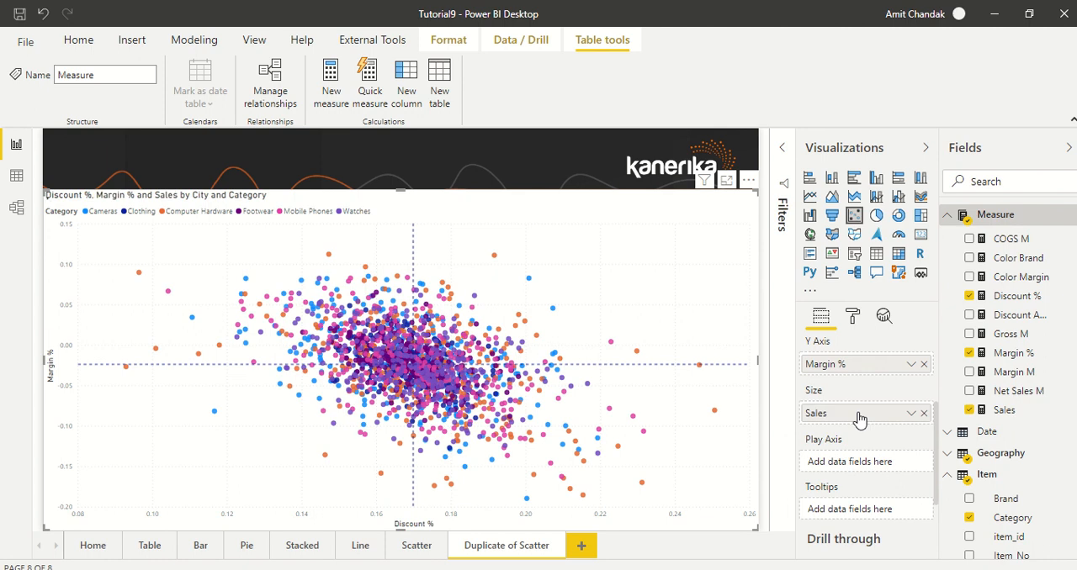
Reduce the scatter chart's marker size to -25
{"action": "left_click", "coordinate": [852, 316]}
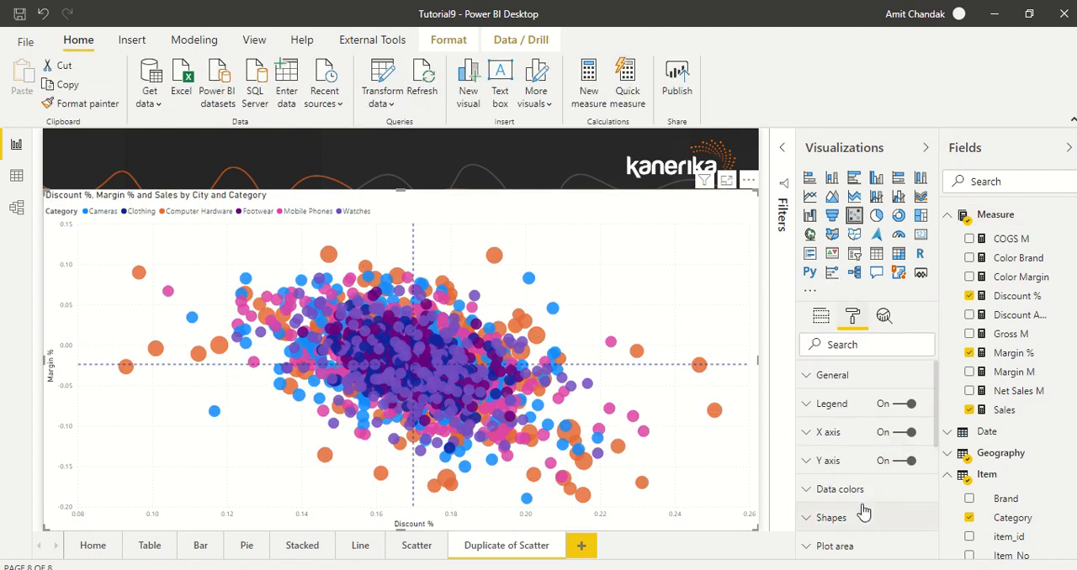
{"action": "scroll", "coordinate": [862, 498], "scroll_direction": "down", "scroll_amount": 1}
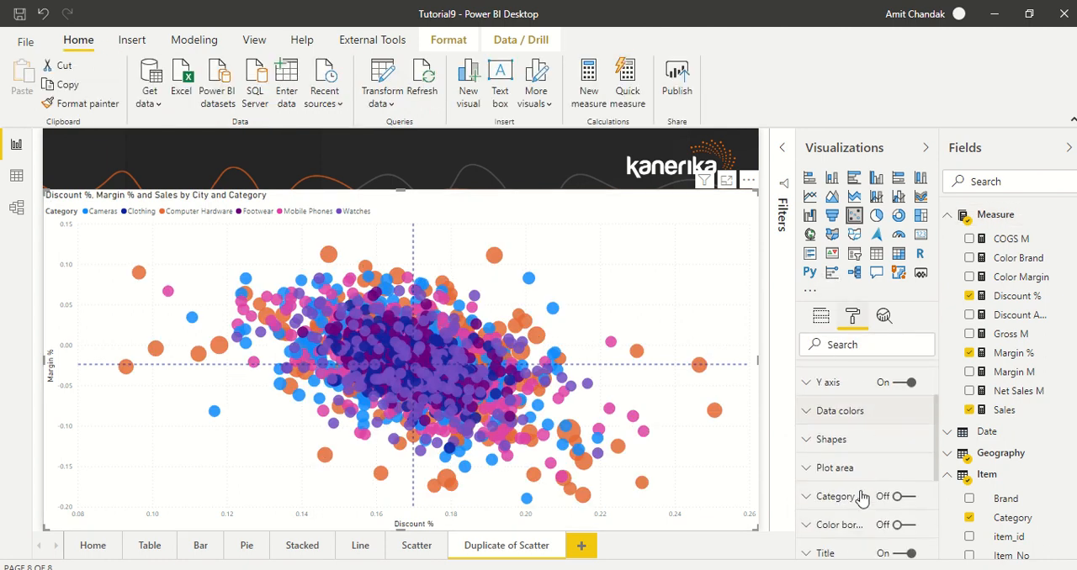
{"action": "left_click", "coordinate": [857, 439]}
{"action": "scroll", "coordinate": [881, 460], "scroll_direction": "down", "scroll_amount": 2}
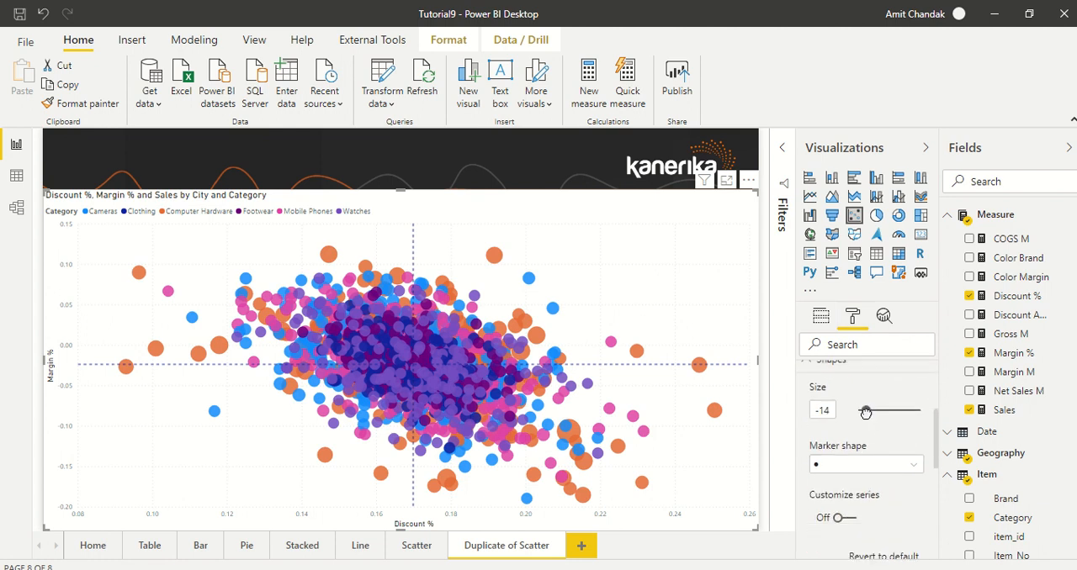
{"action": "left_click_drag", "start_coordinate": [866, 413], "coordinate": [860, 411]}
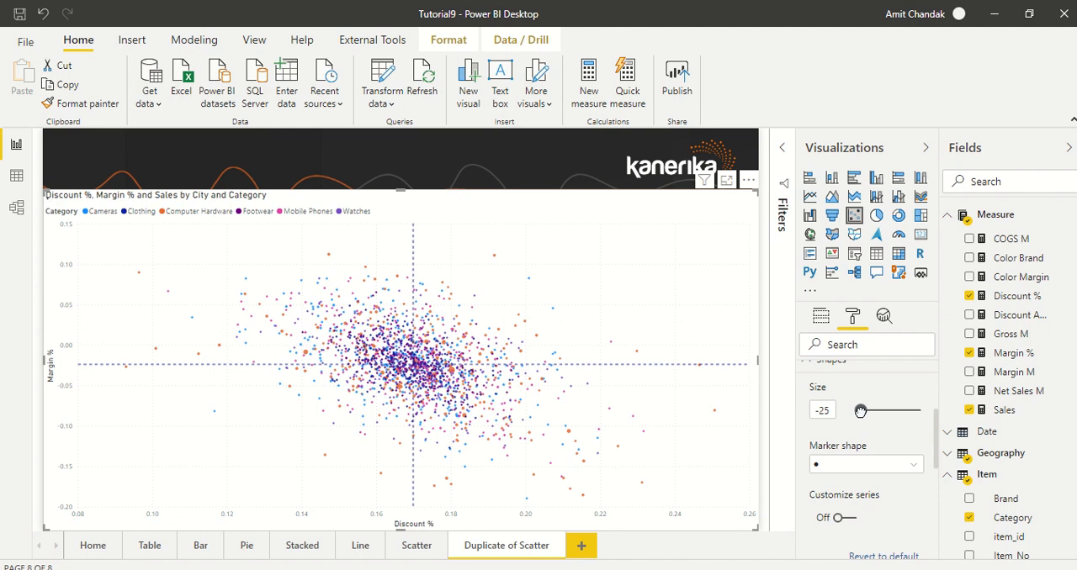
Try the square marker shape on the scatter points and return to the circle
{"action": "left_click", "coordinate": [868, 467]}
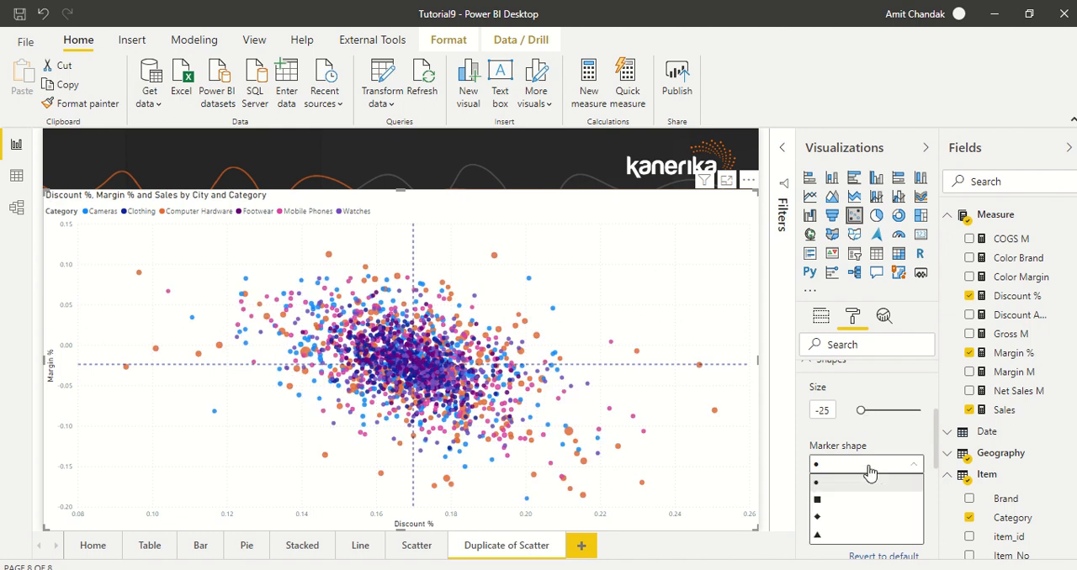
{"action": "left_click", "coordinate": [842, 499]}
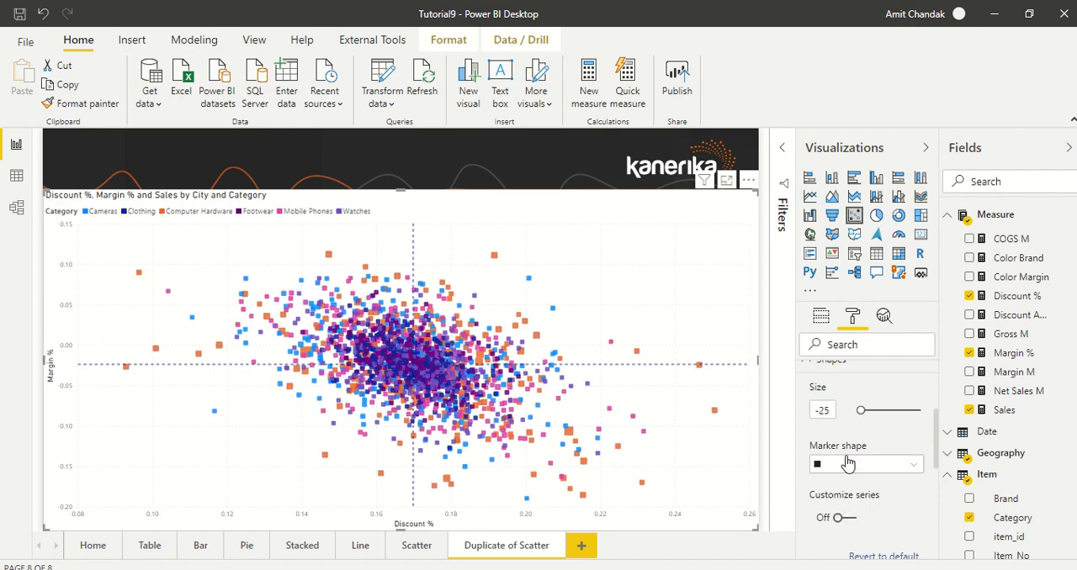
{"action": "left_click", "coordinate": [838, 462]}
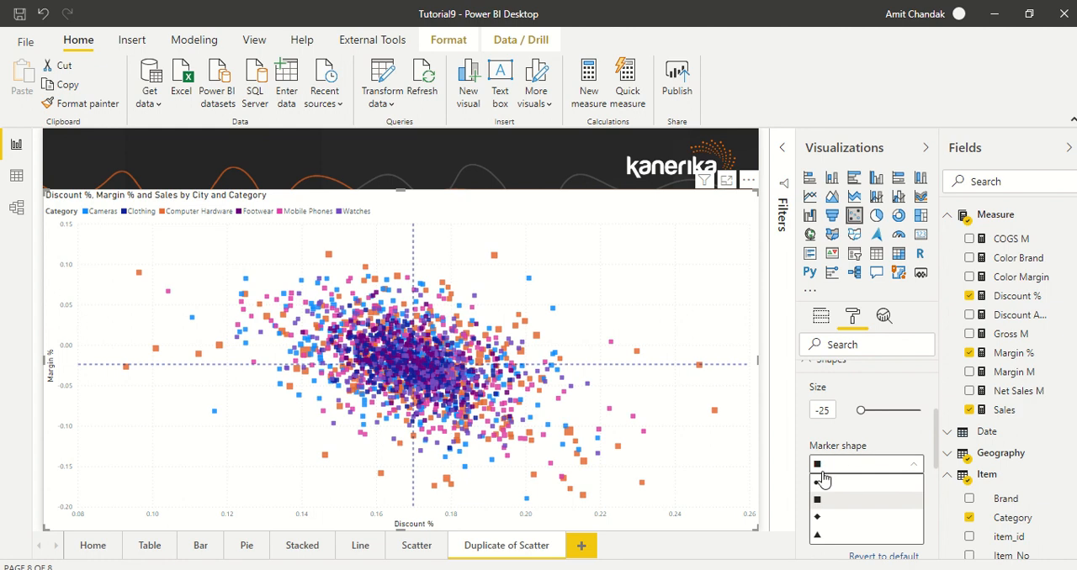
{"action": "left_click", "coordinate": [820, 481]}
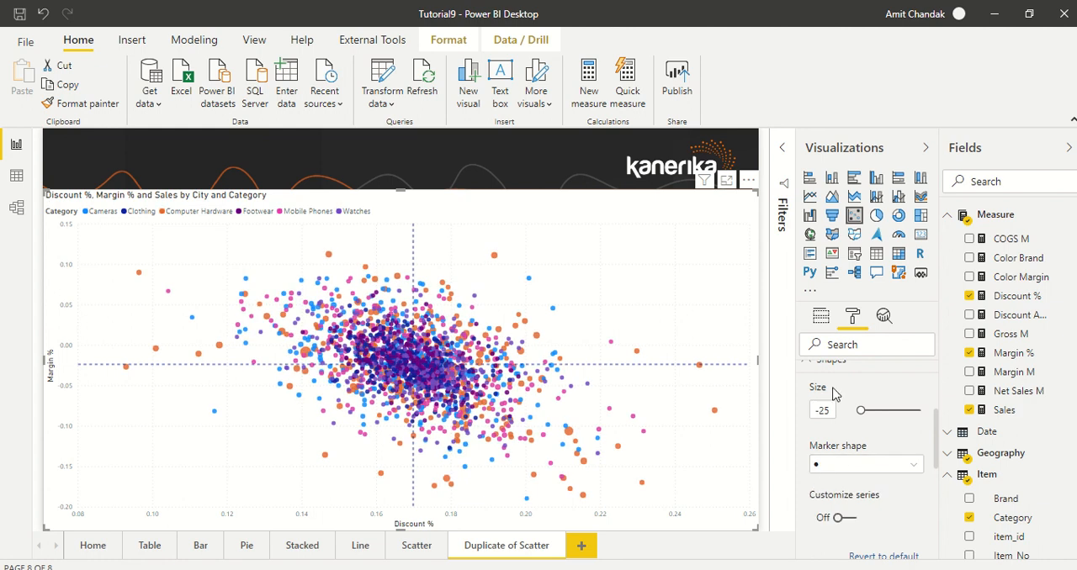
Examine the scatter chart's data color settings for the individual categories
{"action": "left_click", "coordinate": [821, 317]}
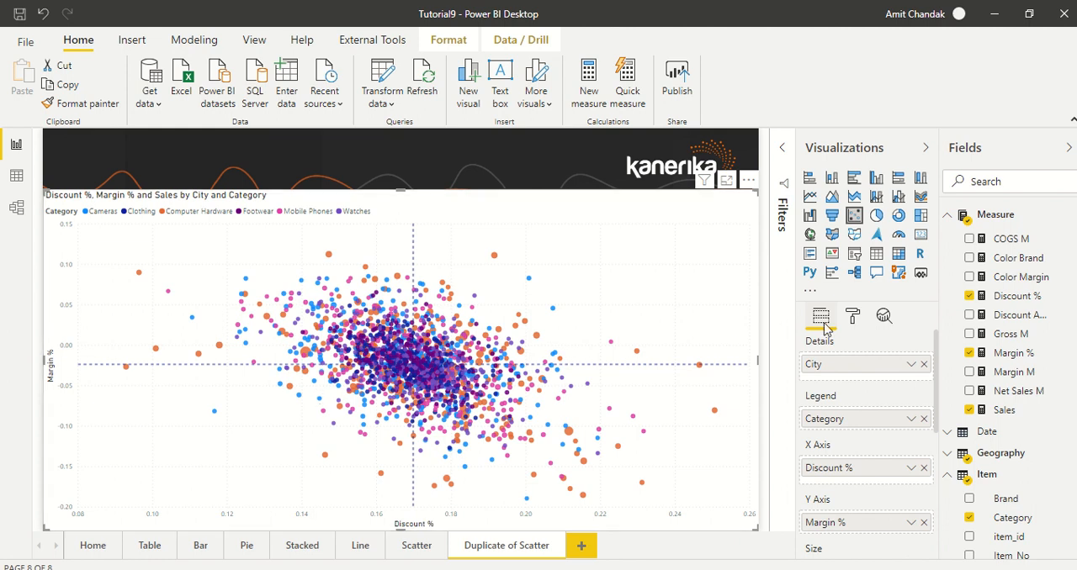
{"action": "left_click", "coordinate": [855, 322]}
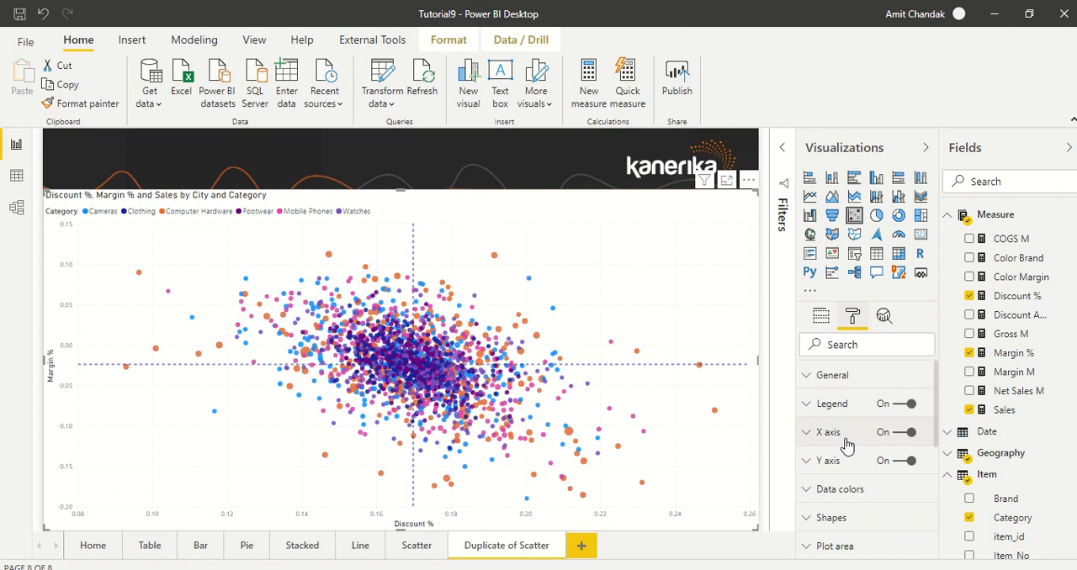
{"action": "left_click", "coordinate": [843, 490]}
{"action": "scroll", "coordinate": [864, 471], "scroll_direction": "down", "scroll_amount": 2}
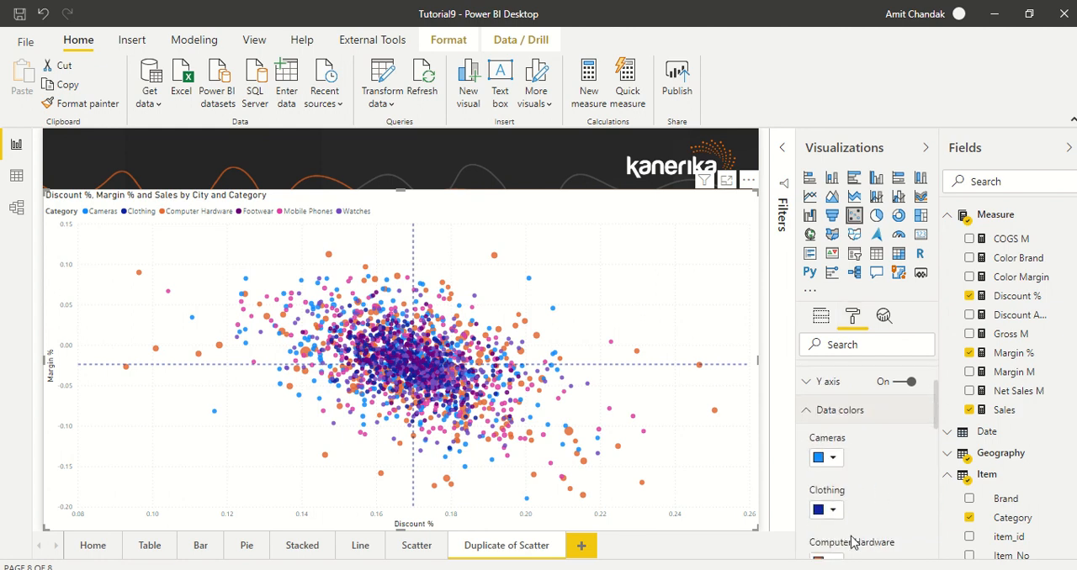
{"action": "scroll", "coordinate": [851, 538], "scroll_direction": "down", "scroll_amount": 3}
{"action": "scroll", "coordinate": [851, 454], "scroll_direction": "up", "scroll_amount": 5}
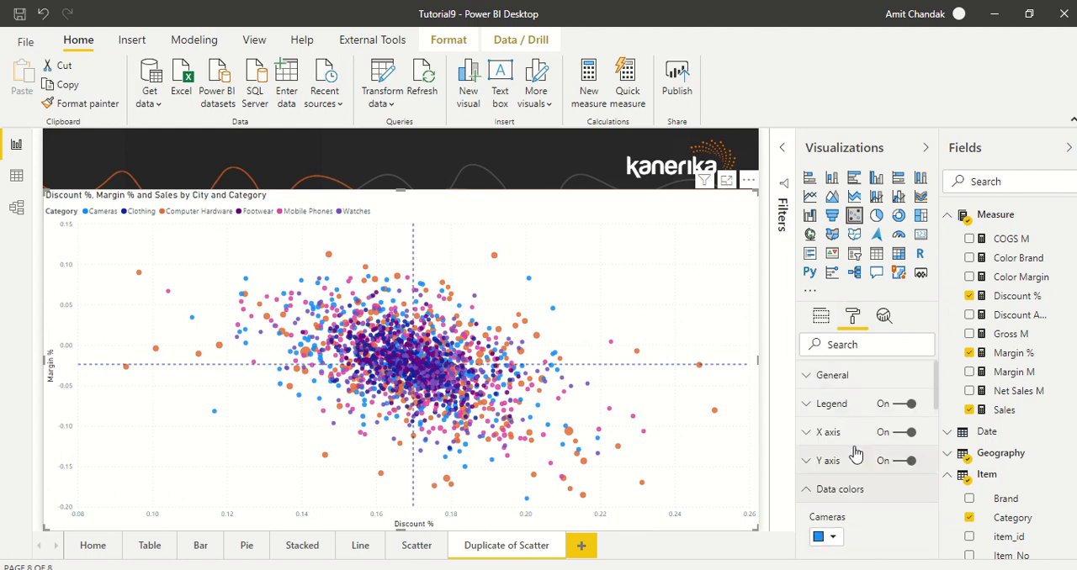
Put the Item table's Brand field on the chart's play axis, play the animation and pause it partway
{"action": "left_click", "coordinate": [820, 317]}
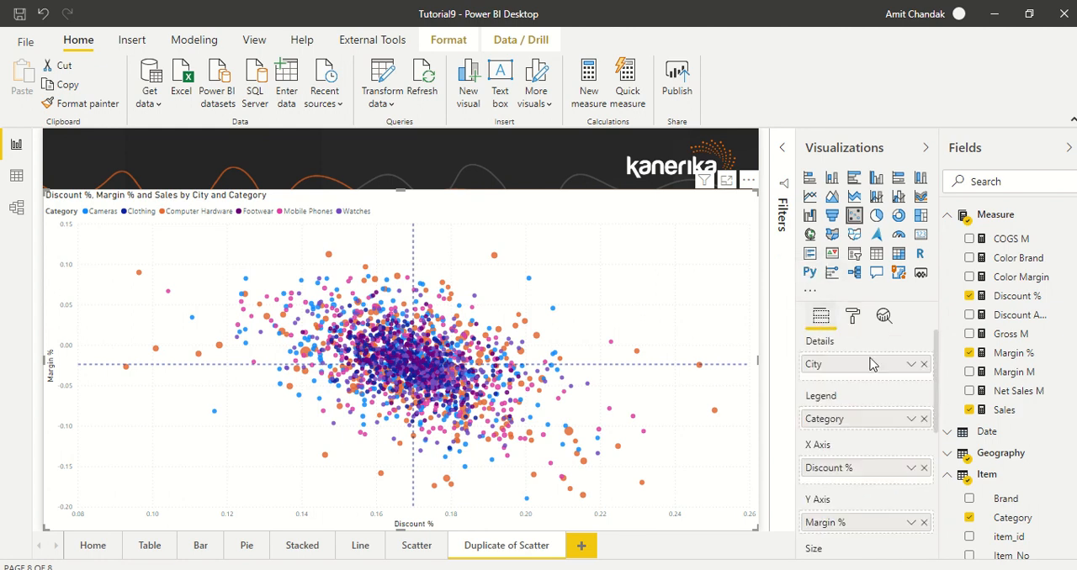
{"action": "scroll", "coordinate": [904, 459], "scroll_direction": "down", "scroll_amount": 4}
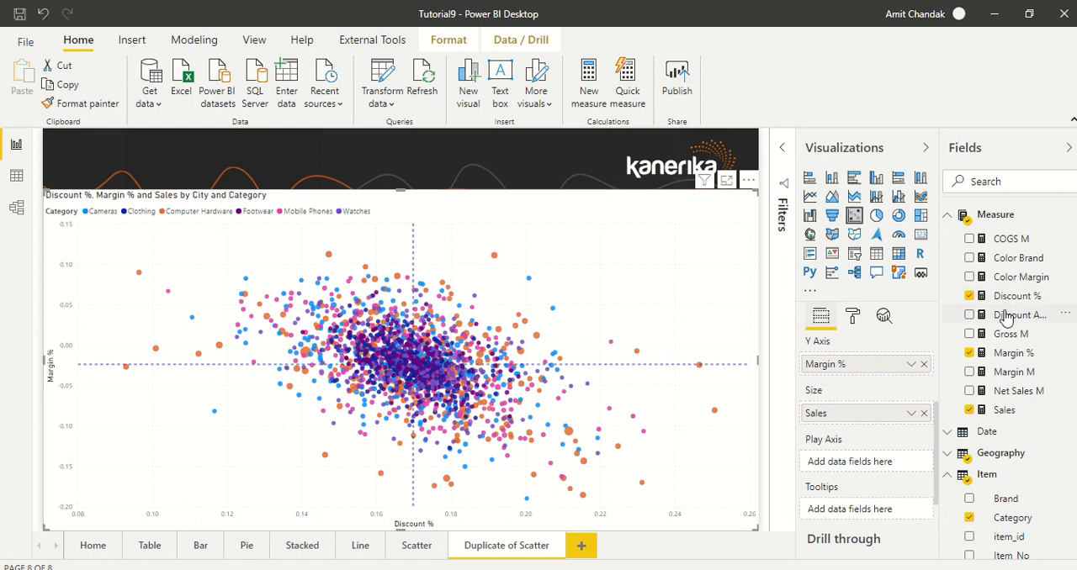
{"action": "left_click", "coordinate": [947, 216]}
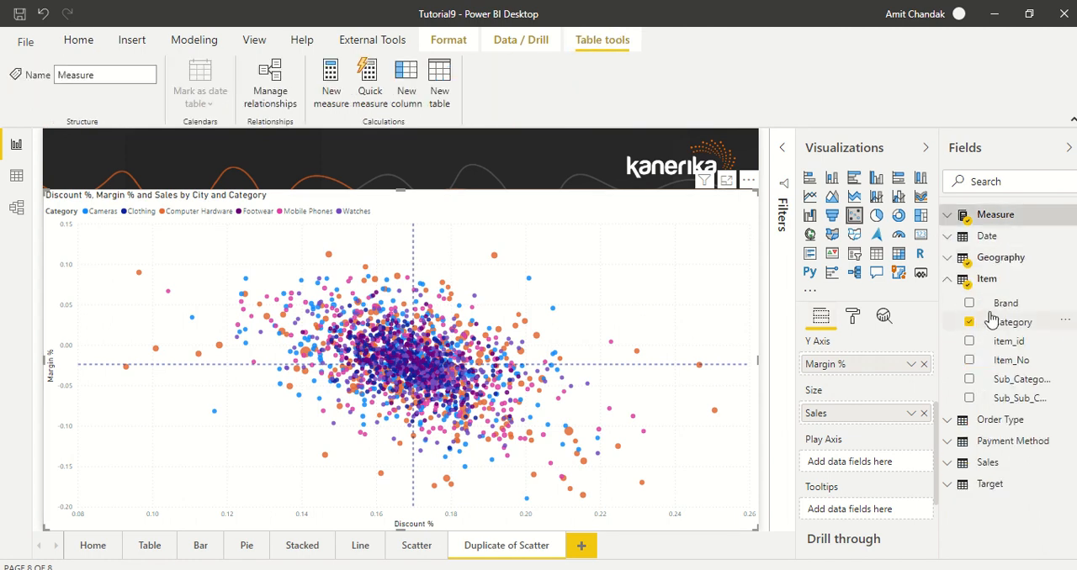
{"action": "left_click_drag", "start_coordinate": [1001, 311], "coordinate": [862, 468]}
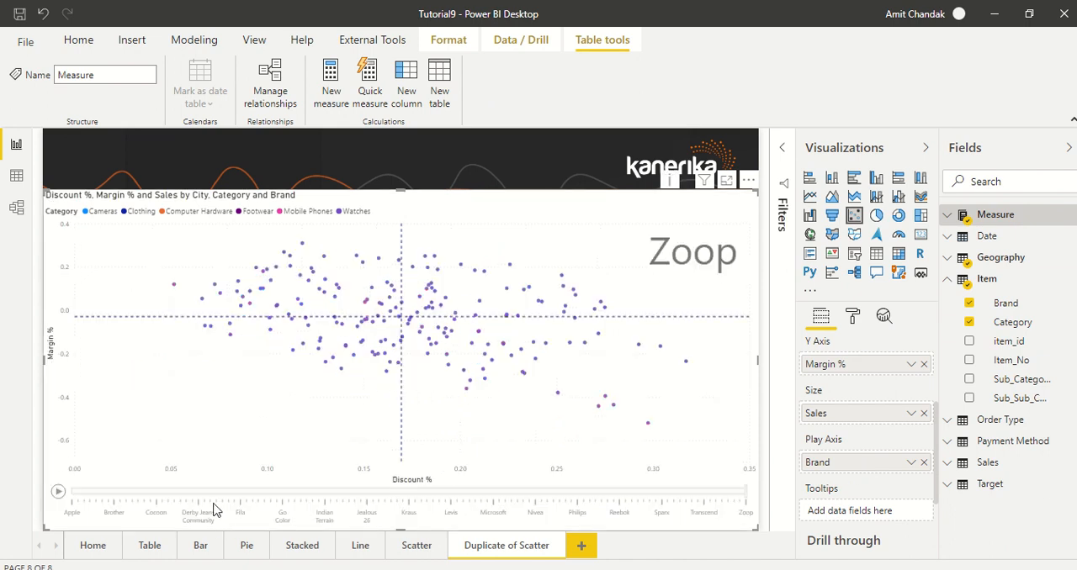
{"action": "left_click", "coordinate": [59, 493]}
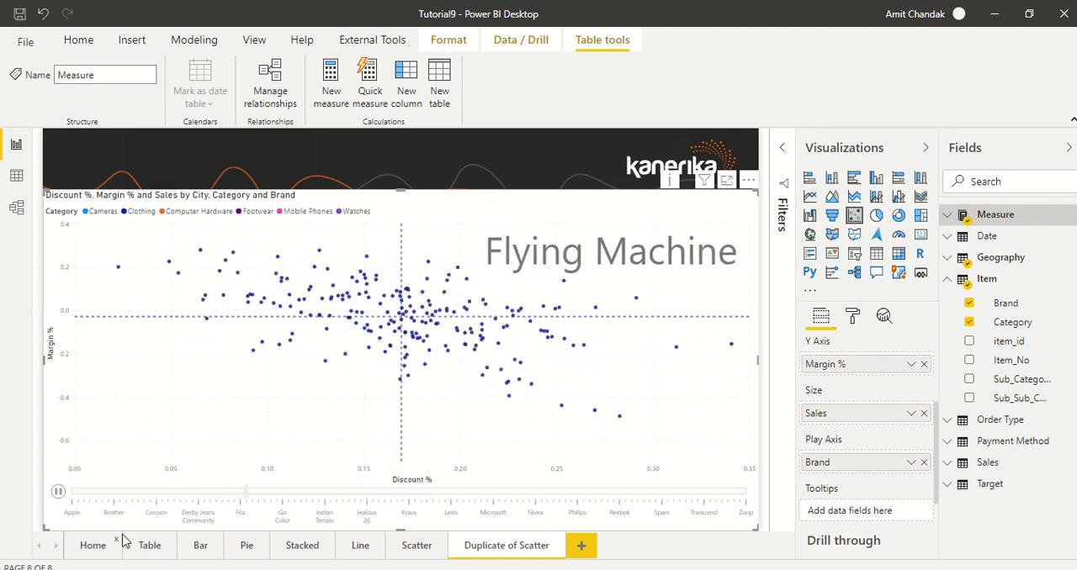
{"action": "left_click", "coordinate": [57, 492]}
Replace Brand on the play axis with the Date table's Month Year field and play the animation
{"action": "left_click", "coordinate": [924, 464]}
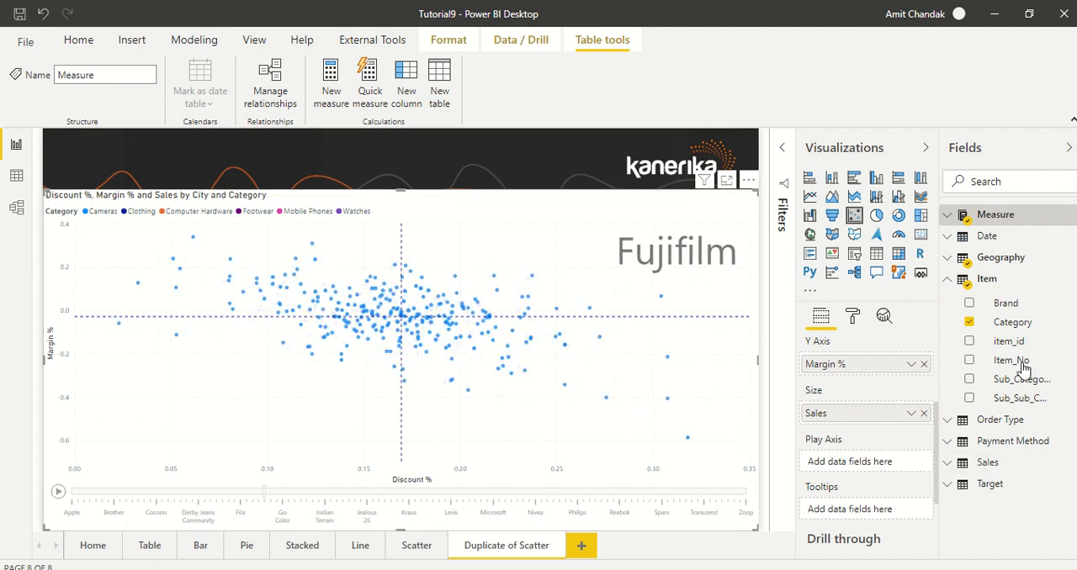
{"action": "left_click", "coordinate": [987, 236]}
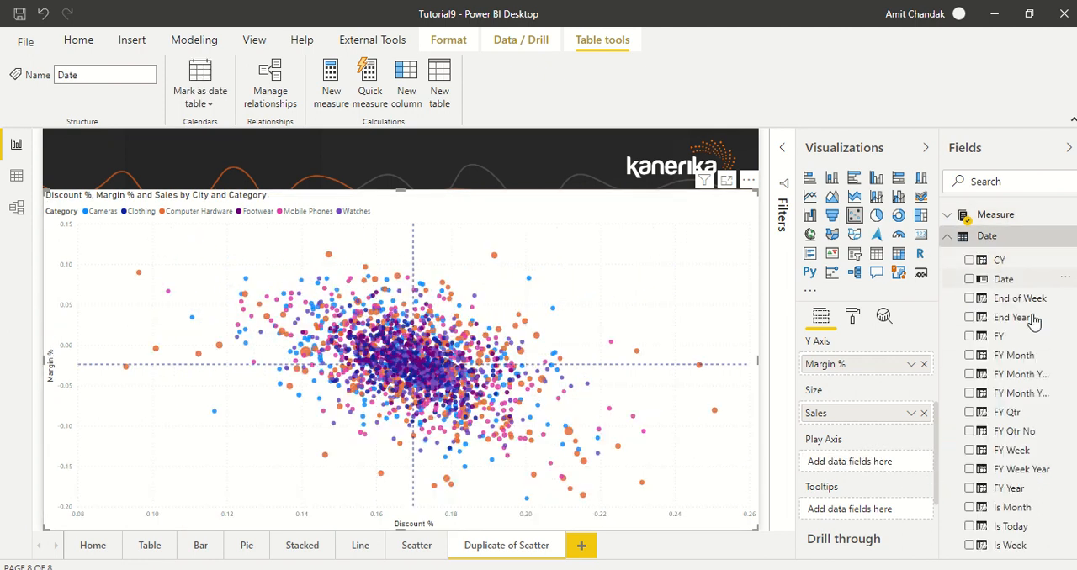
{"action": "scroll", "coordinate": [1024, 440], "scroll_direction": "down", "scroll_amount": 5}
{"action": "scroll", "coordinate": [1024, 462], "scroll_direction": "down", "scroll_amount": 2}
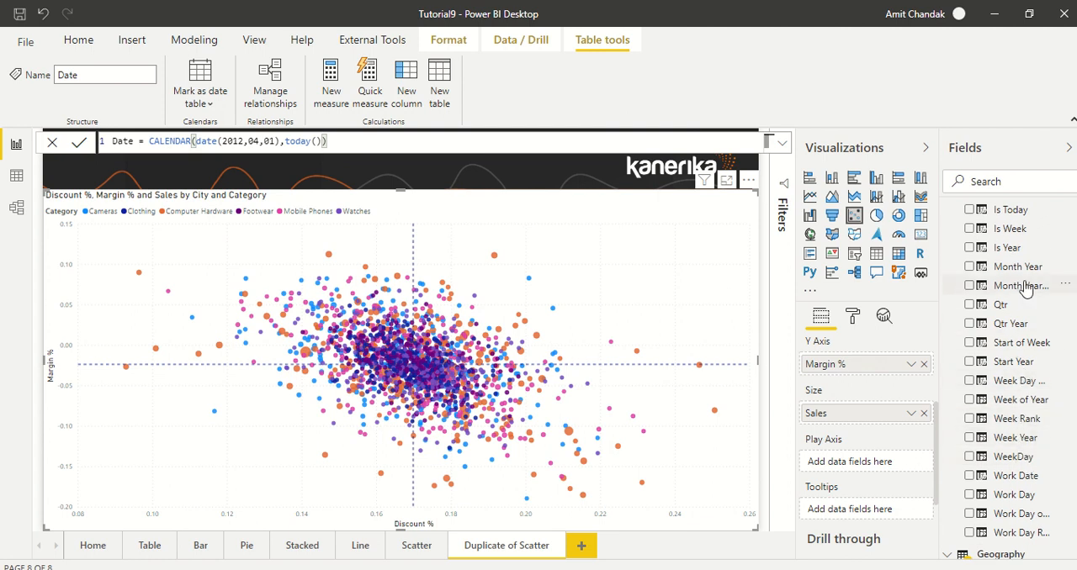
{"action": "left_click_drag", "start_coordinate": [1021, 268], "coordinate": [890, 474]}
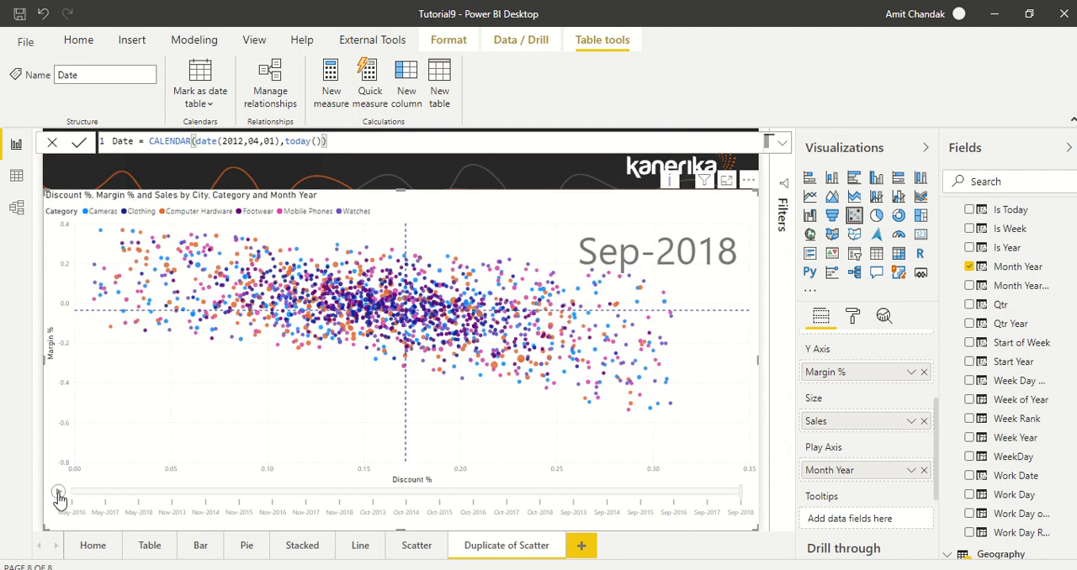
{"action": "left_click", "coordinate": [58, 493]}
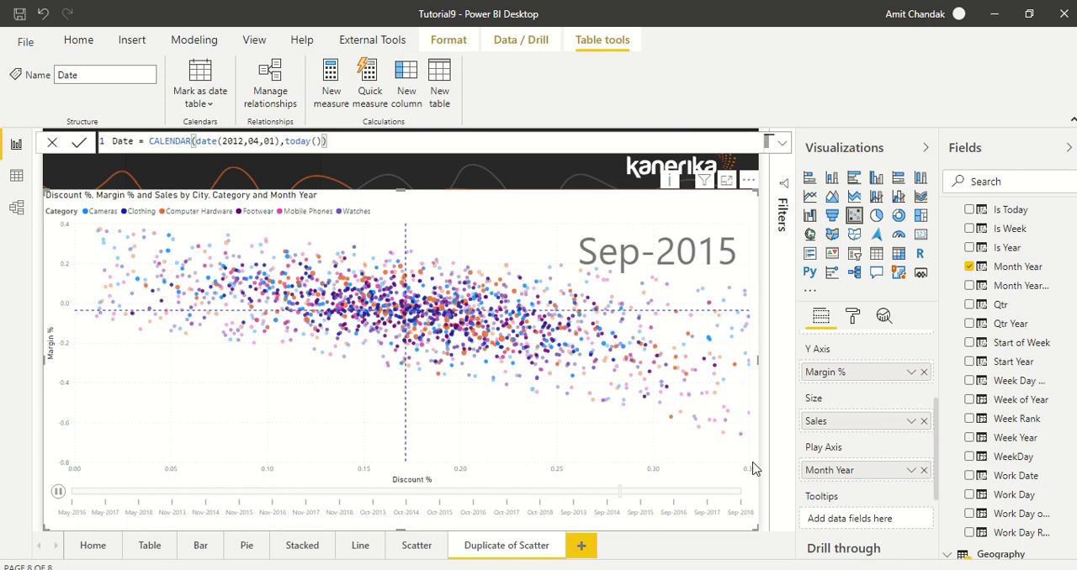
Sort the Date table's Month Year column by the Month Year Sort column
{"action": "left_click", "coordinate": [18, 178]}
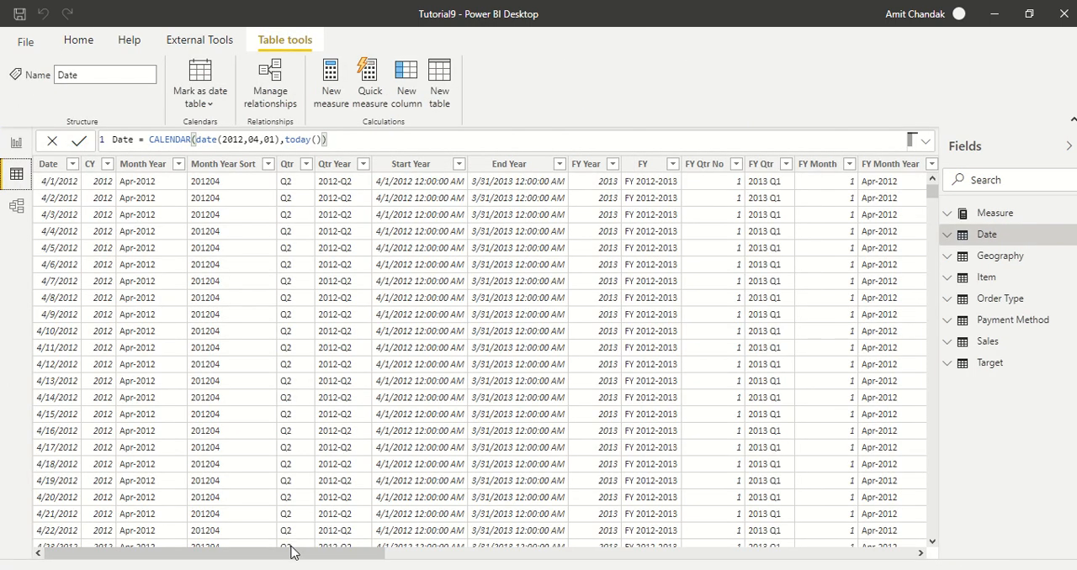
{"action": "mouse_move", "coordinate": [295, 553]}
{"action": "left_mouse_down"}
{"action": "mouse_move", "coordinate": [794, 556]}
{"action": "mouse_move", "coordinate": [285, 559]}
{"action": "left_mouse_up"}
{"action": "left_click", "coordinate": [143, 164]}
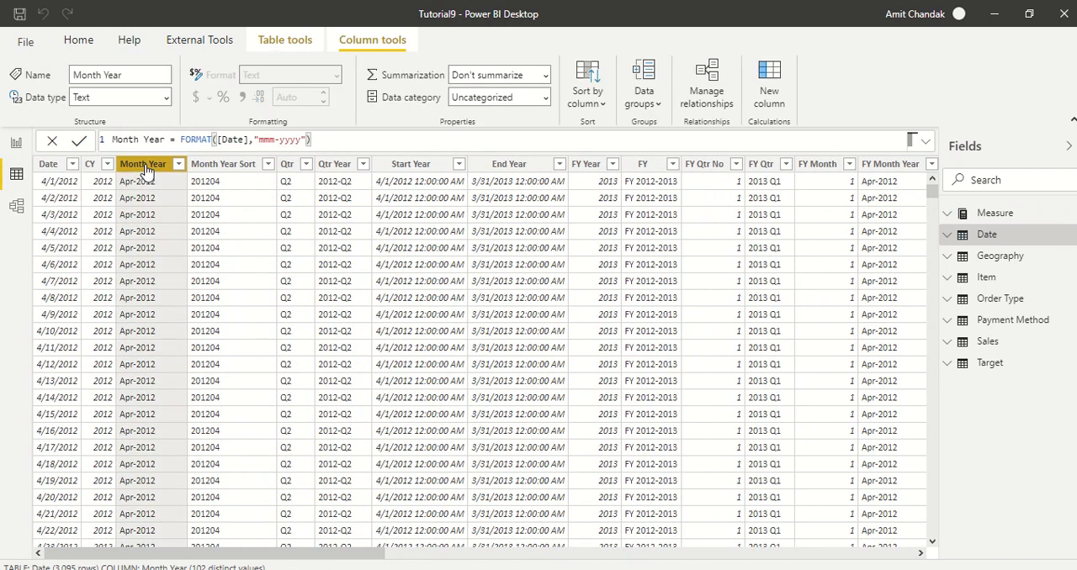
{"action": "left_click", "coordinate": [588, 100]}
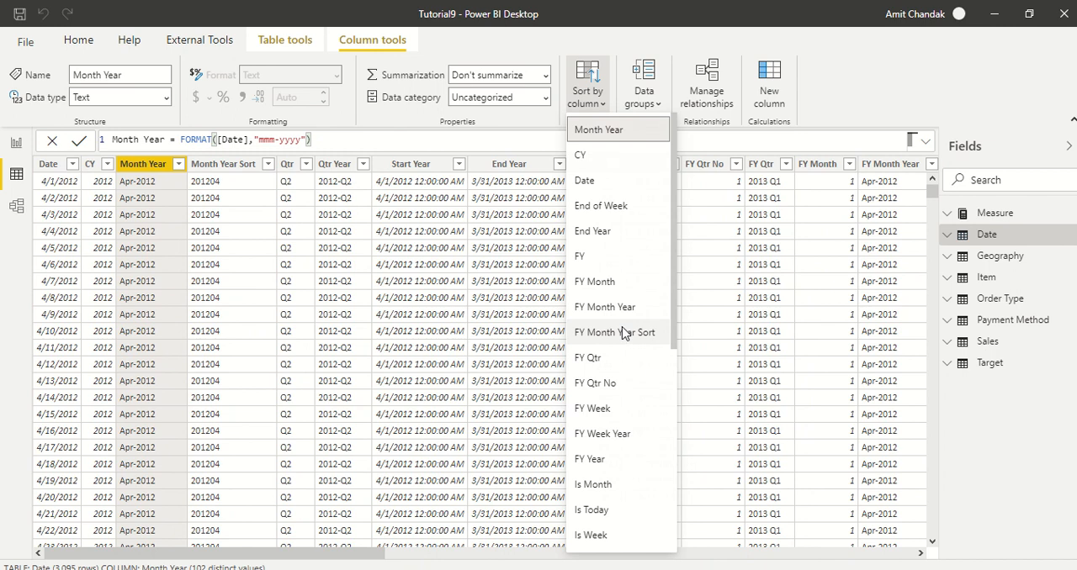
{"action": "scroll", "coordinate": [623, 334], "scroll_direction": "down", "scroll_amount": 5}
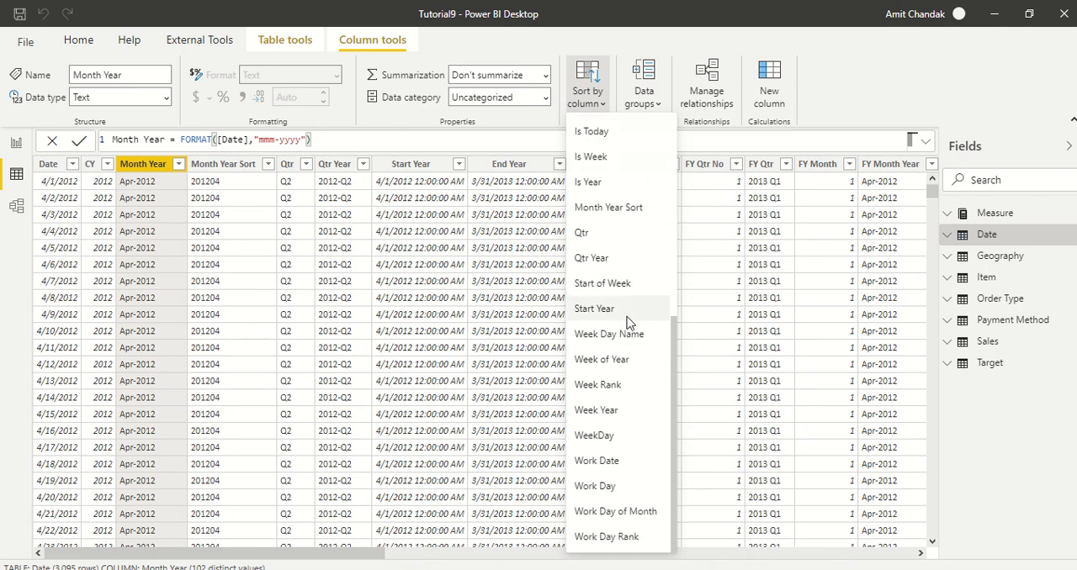
{"action": "scroll", "coordinate": [627, 322], "scroll_direction": "up", "scroll_amount": 1}
{"action": "scroll", "coordinate": [627, 322], "scroll_direction": "down", "scroll_amount": 1}
{"action": "scroll", "coordinate": [629, 318], "scroll_direction": "up", "scroll_amount": 5}
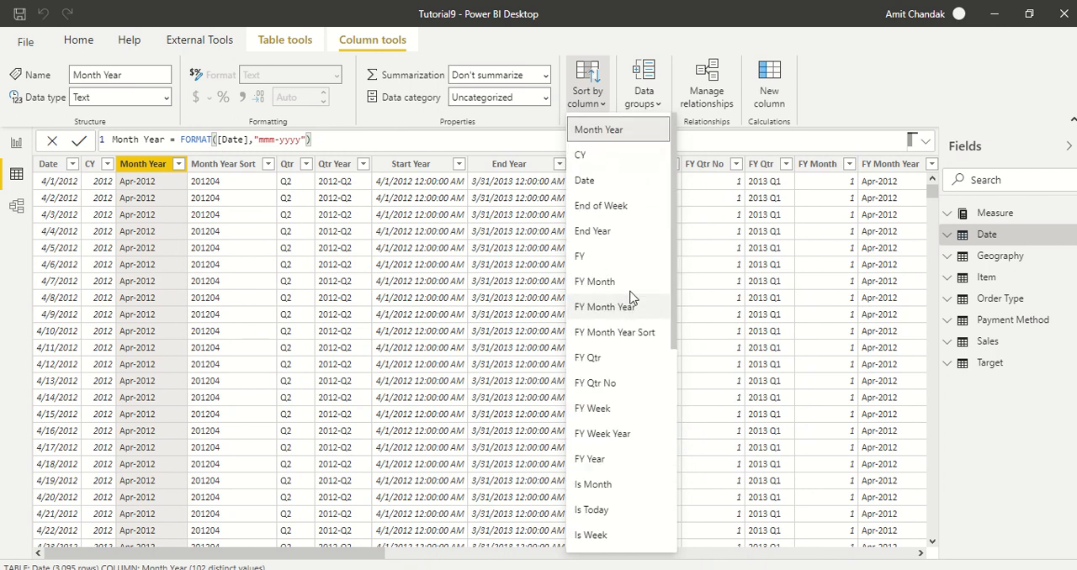
{"action": "scroll", "coordinate": [615, 223], "scroll_direction": "down", "scroll_amount": 1}
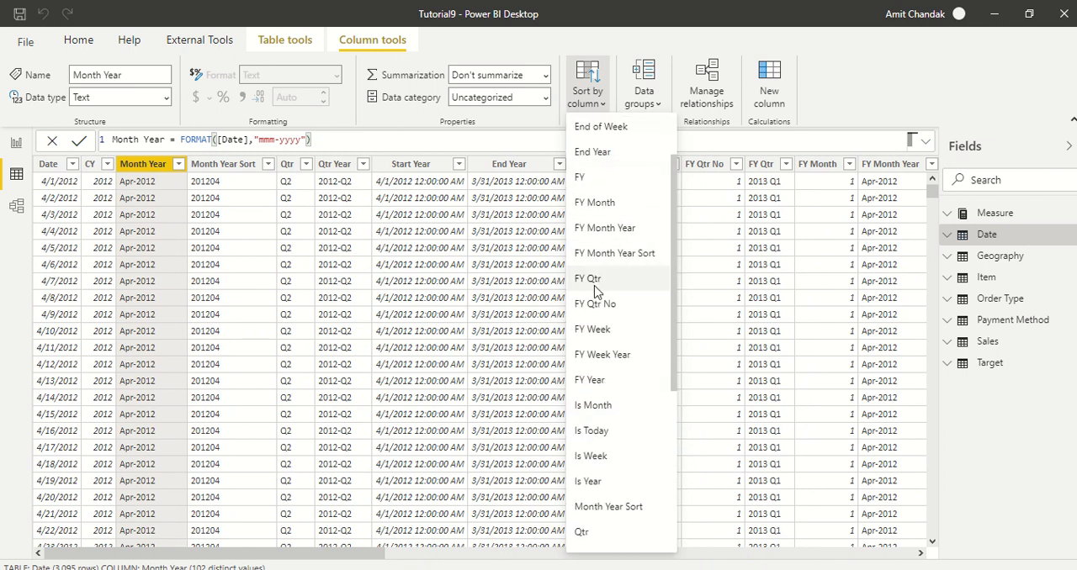
{"action": "scroll", "coordinate": [623, 282], "scroll_direction": "down", "scroll_amount": 2}
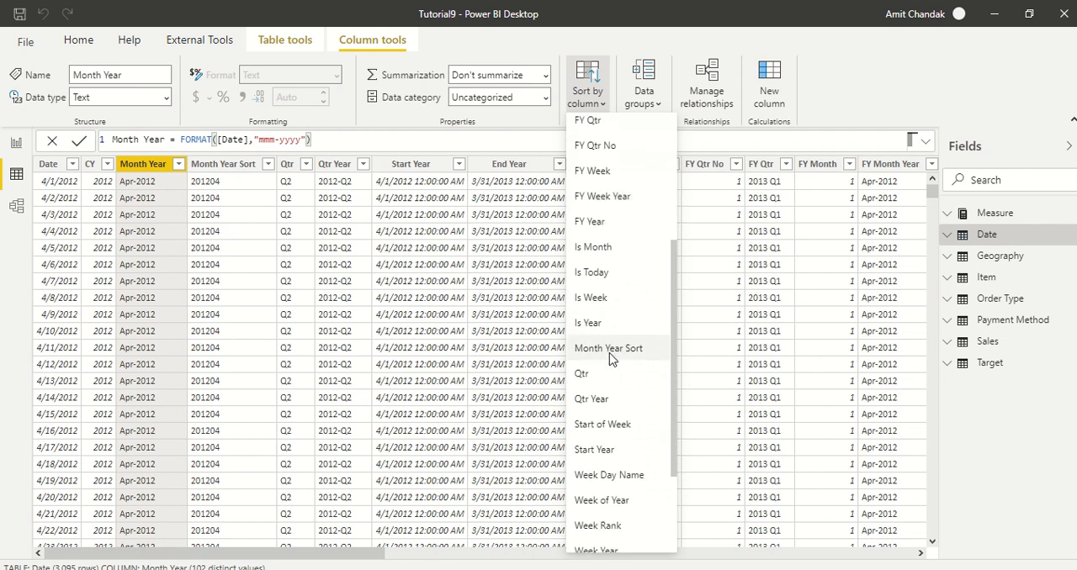
{"action": "left_click", "coordinate": [608, 348]}
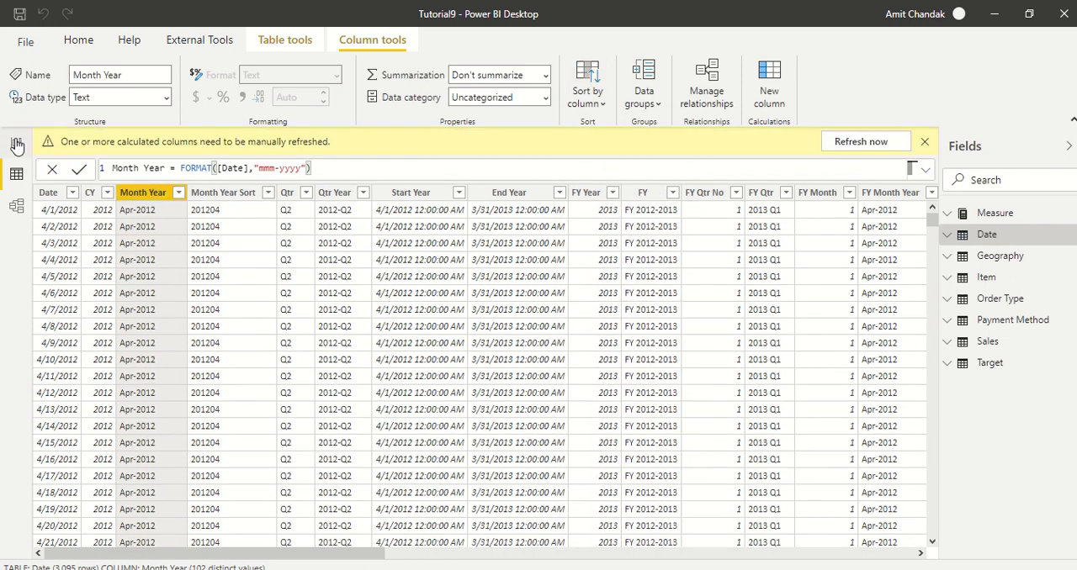
Return to the report and play the scatter chart's Month Year animation, then review the chart's field assignments
{"action": "left_click", "coordinate": [17, 145]}
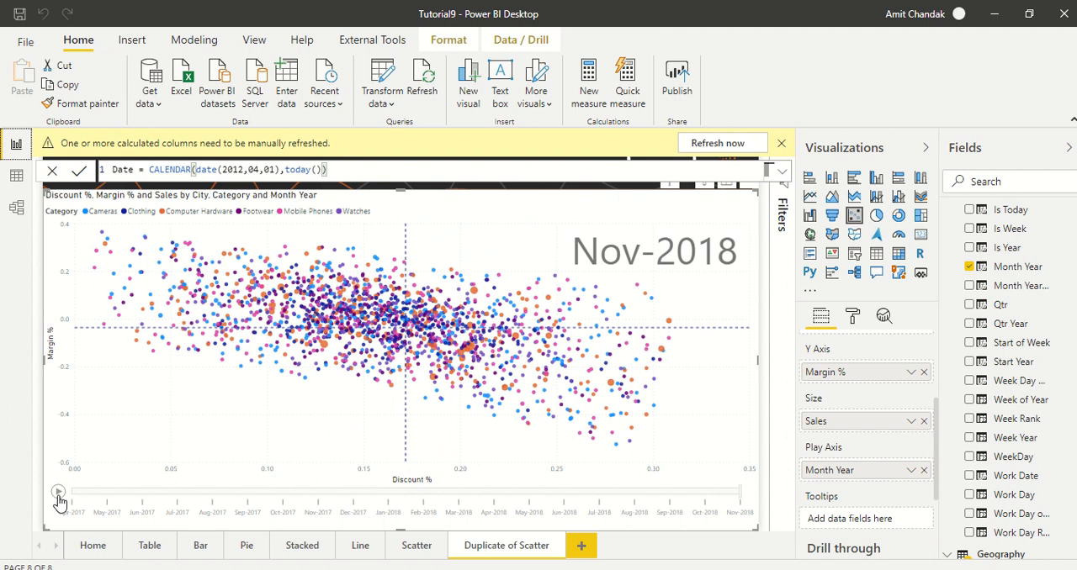
{"action": "left_click", "coordinate": [57, 492]}
{"action": "mouse_move", "coordinate": [416, 358]}
{"action": "scroll", "coordinate": [850, 421], "scroll_direction": "up", "scroll_amount": 3}
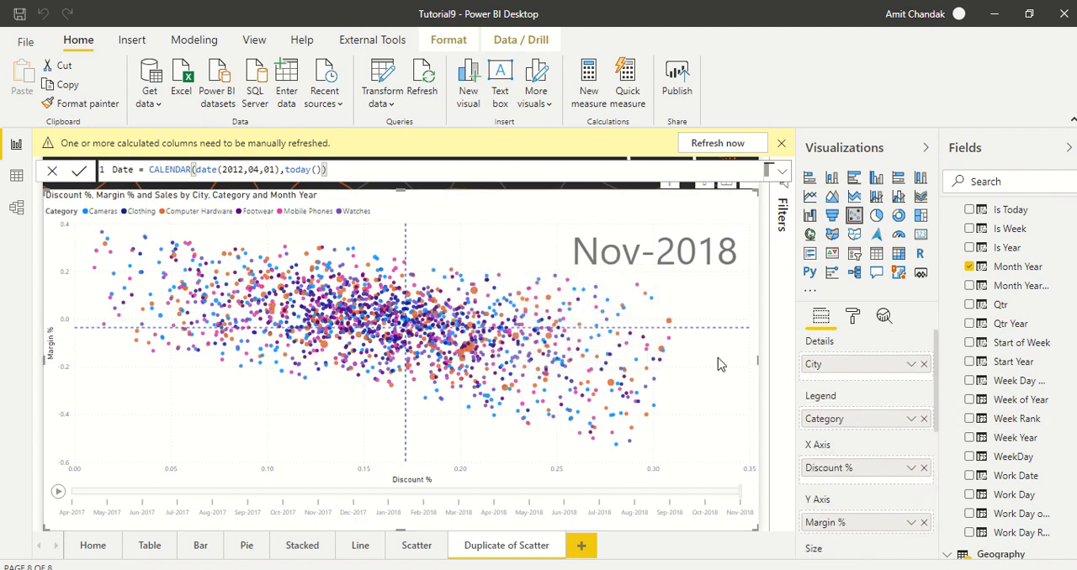